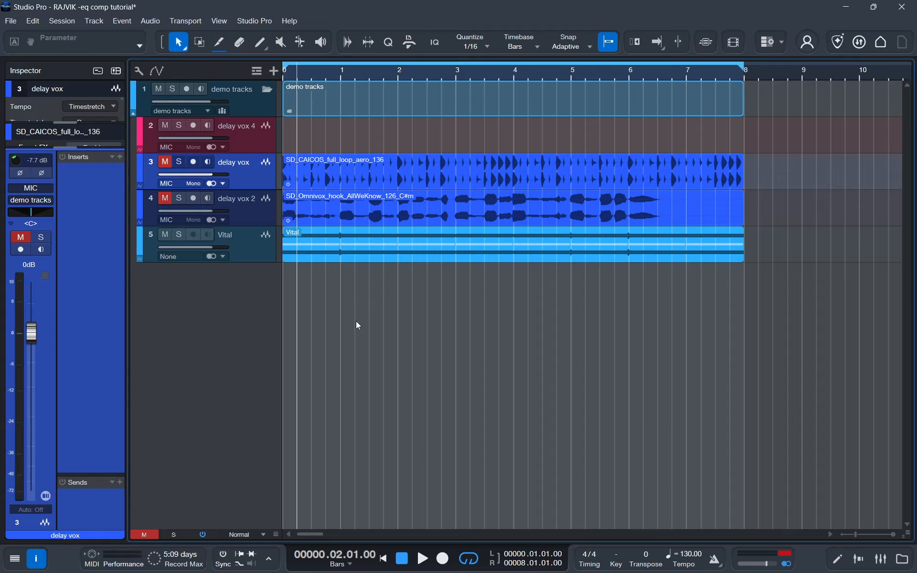
Open the Spectrum Meter on the Vital track and play the loop to examine its frequency spectrum.
key("space")
key("space")
left_click(268, 252)
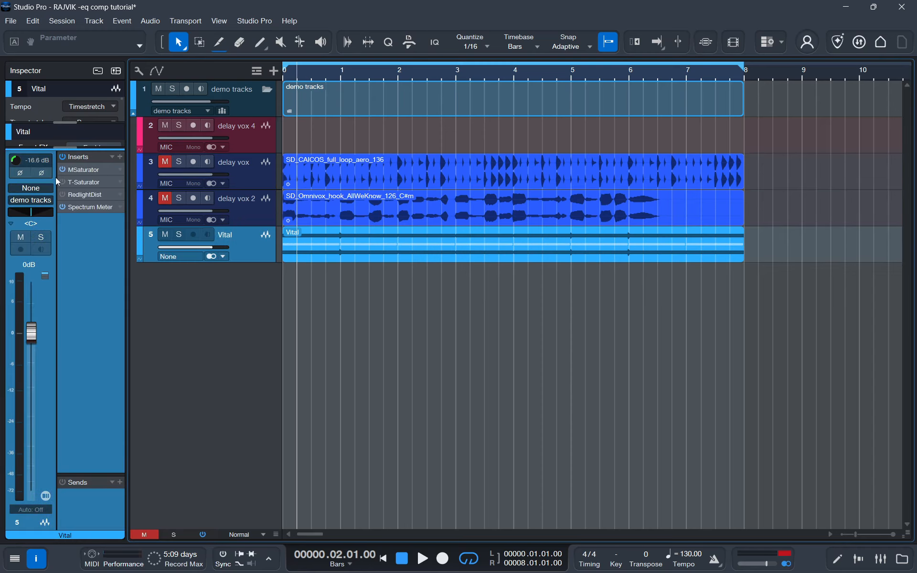
left_click(90, 206)
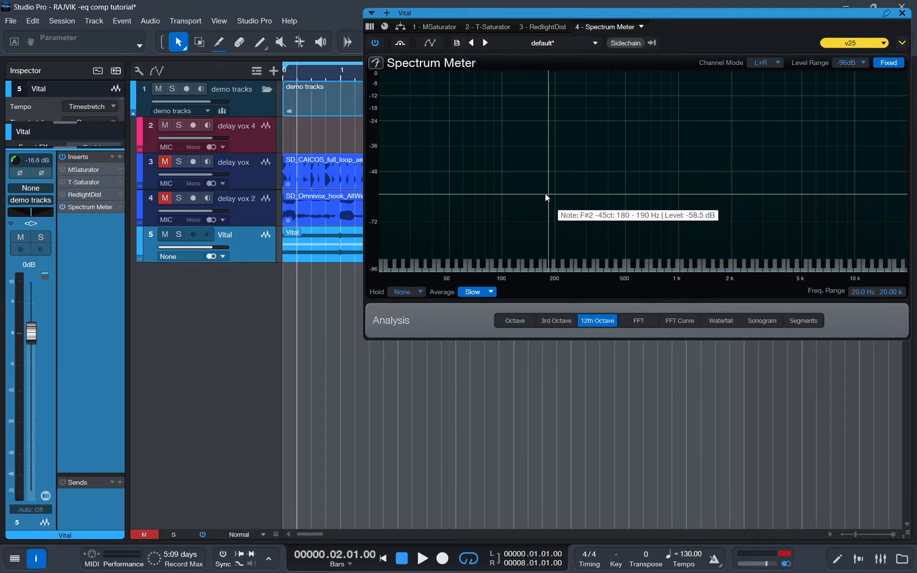
key("space")
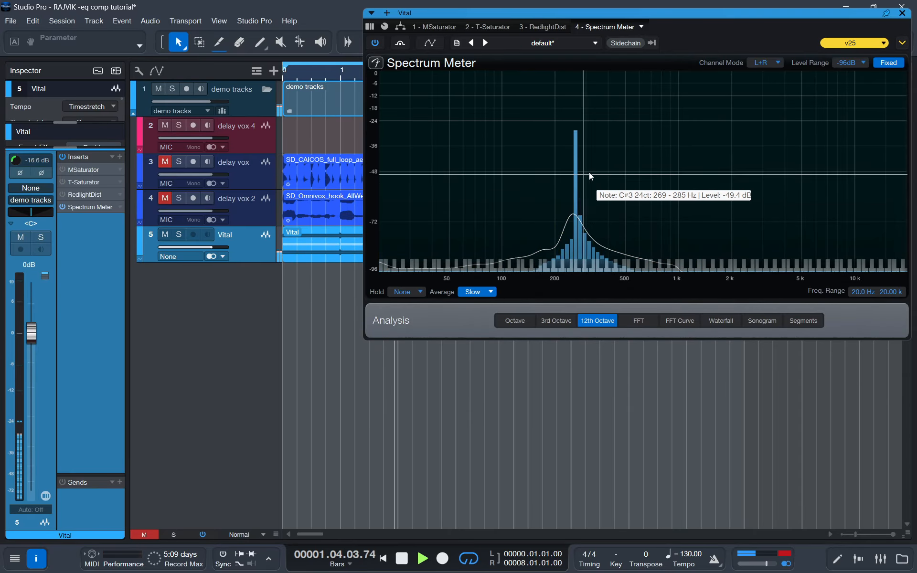
key("space")
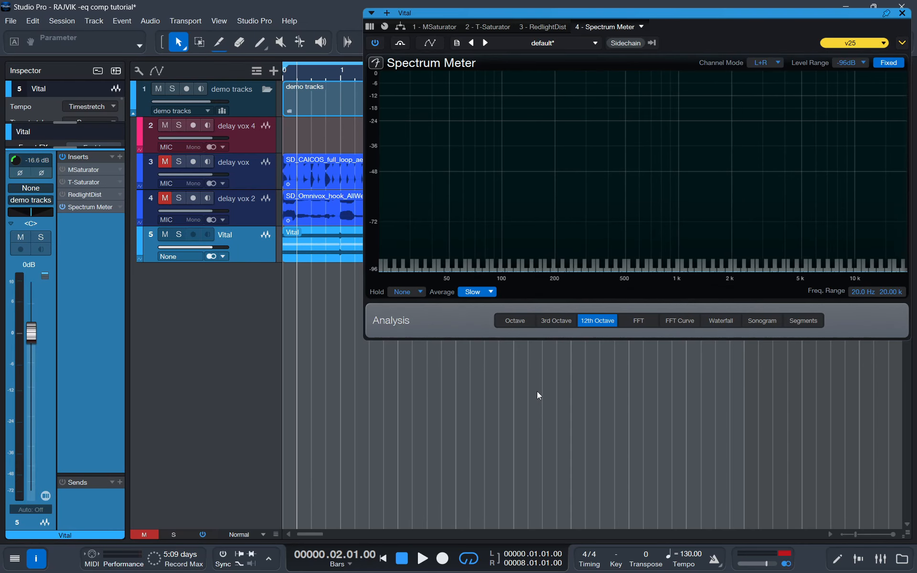
Activate and open MSaturator on the Vital track, enable its Harmonics section, and play the loop through it.
left_click(62, 170)
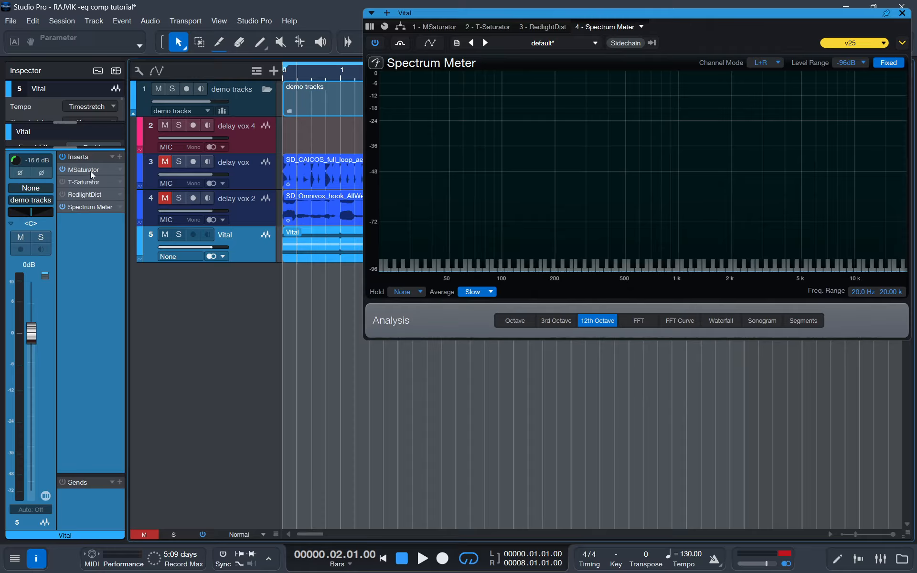
left_click(87, 169)
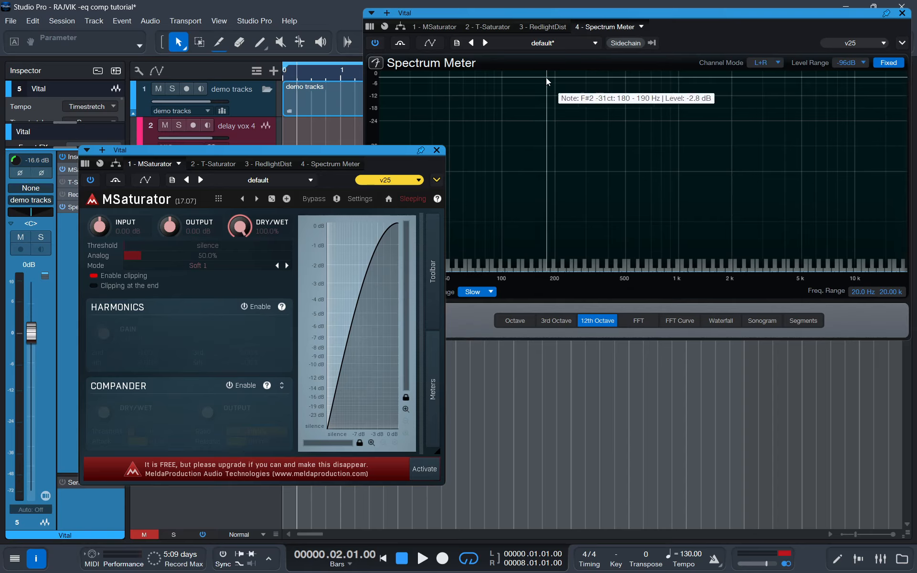
left_click(254, 306)
key("space")
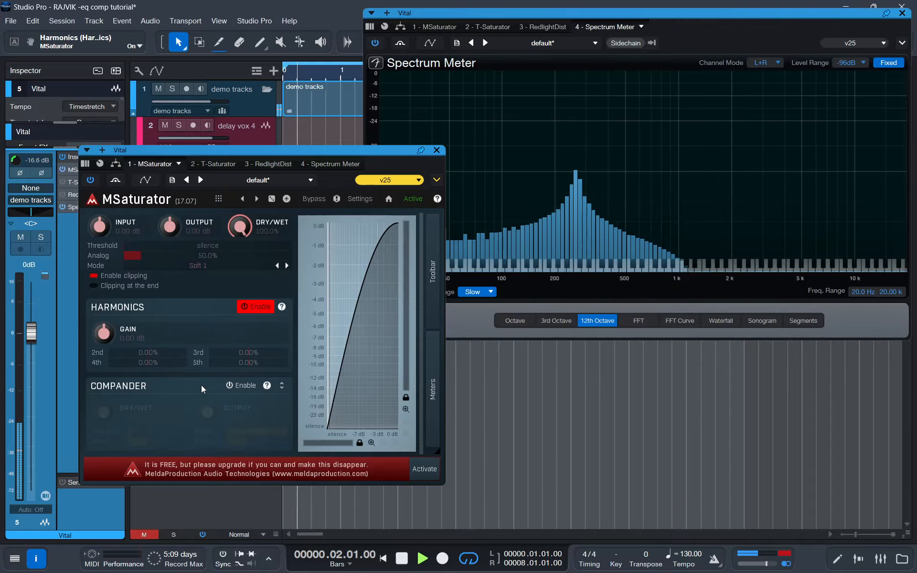
key("space")
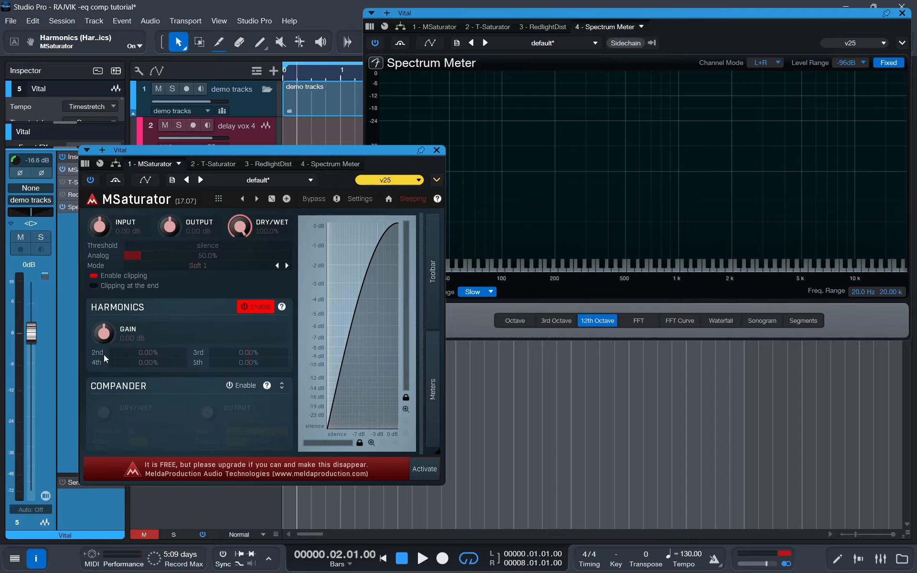
Raise MSaturator's 2nd harmonic to 100% and play the loop to inspect the spectrum around the added peak.
left_click_drag(149, 352, 187, 353)
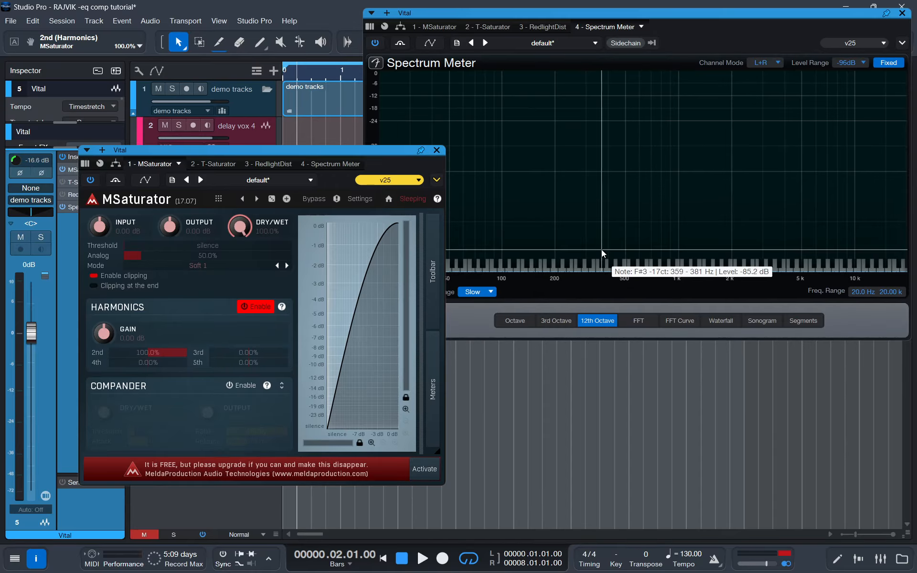
key("space")
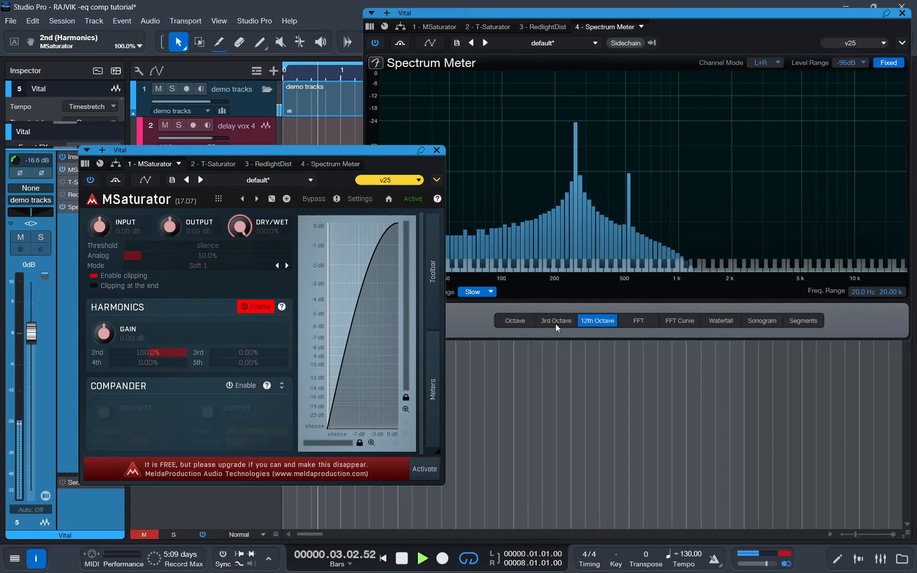
key("space")
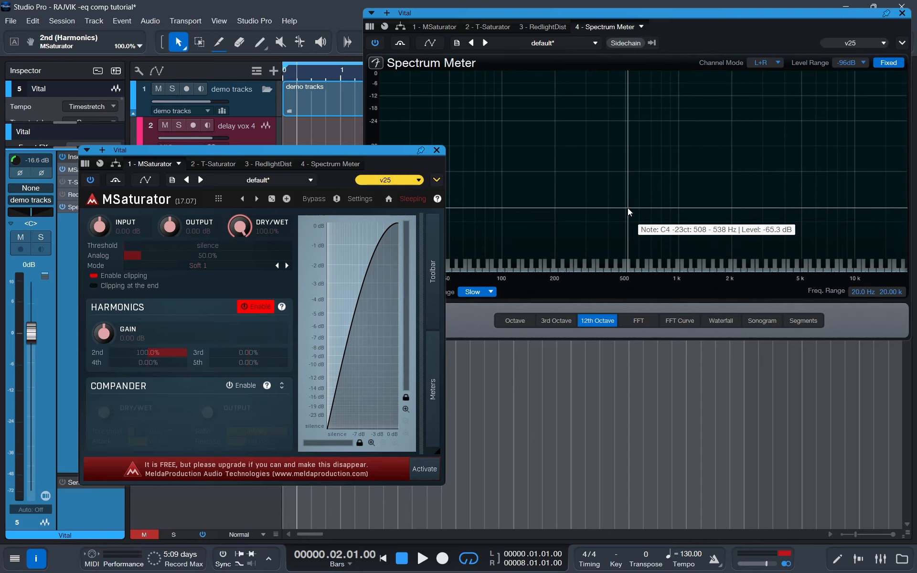
key("space")
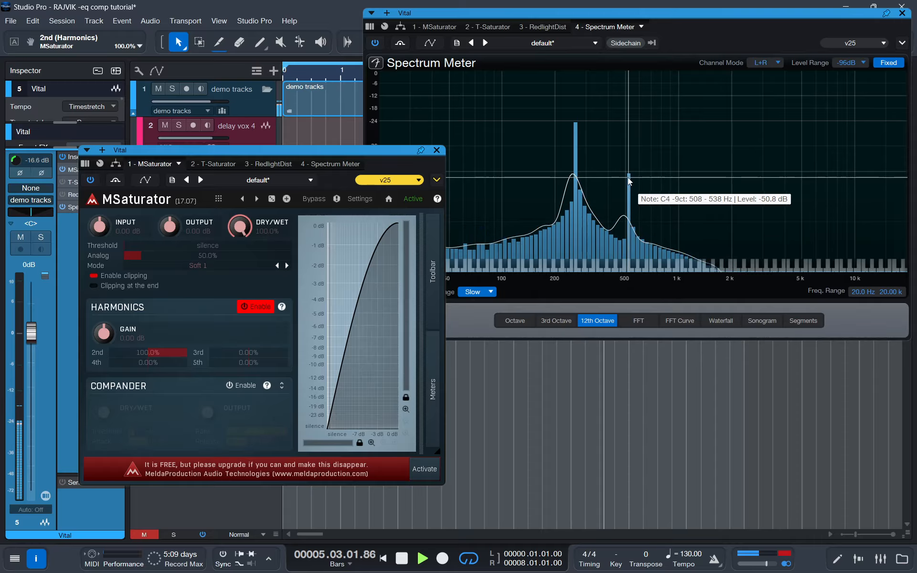
key("space")
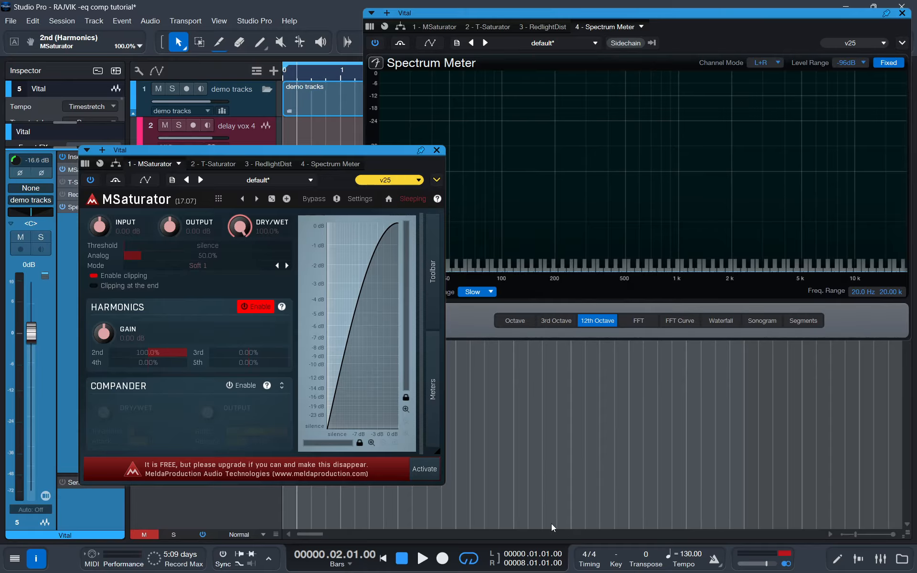
Switch to Calculator, compute 269 × 2 for the second harmonic's frequency, and minimize it.
left_click(526, 559)
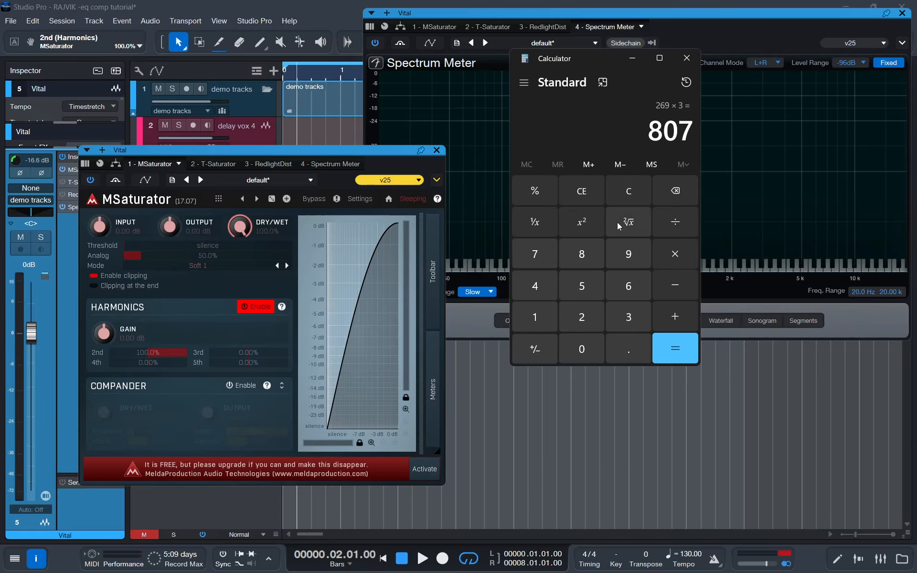
left_click(629, 201)
left_click(583, 310)
left_click(625, 287)
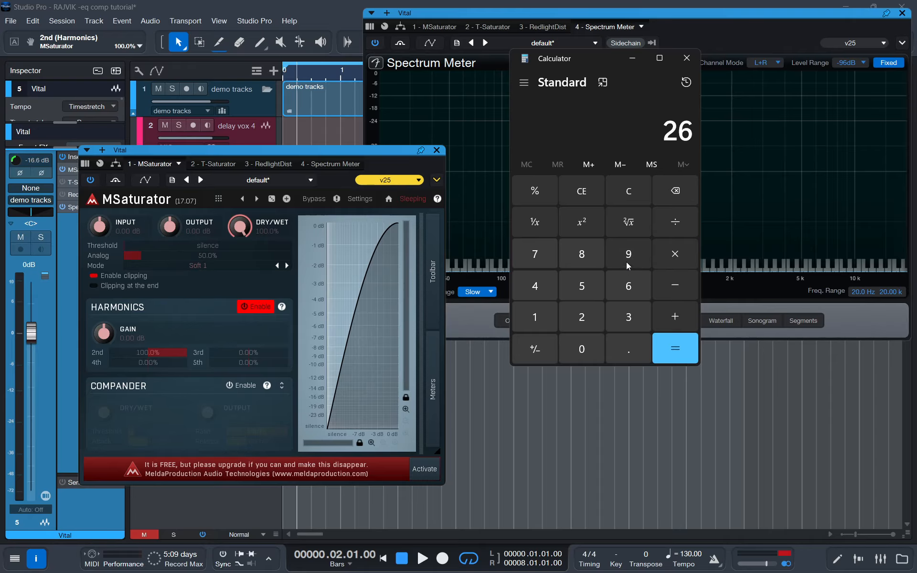
left_click(626, 259)
left_click(676, 255)
left_click(595, 317)
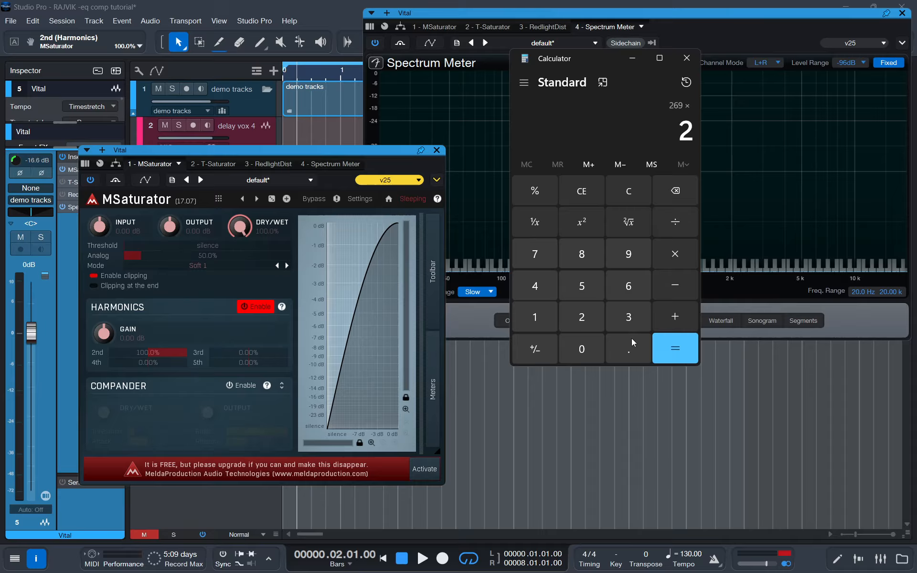
left_click(675, 348)
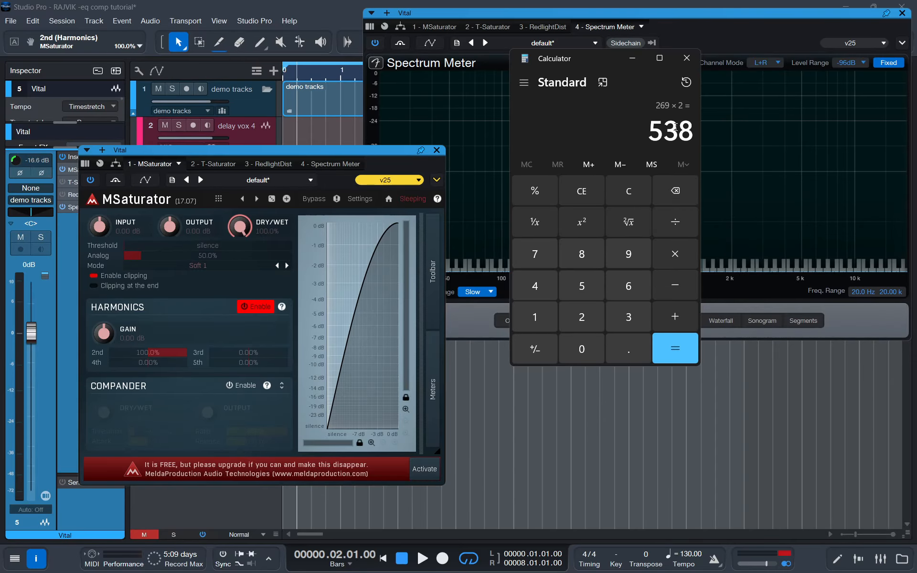
left_click(633, 58)
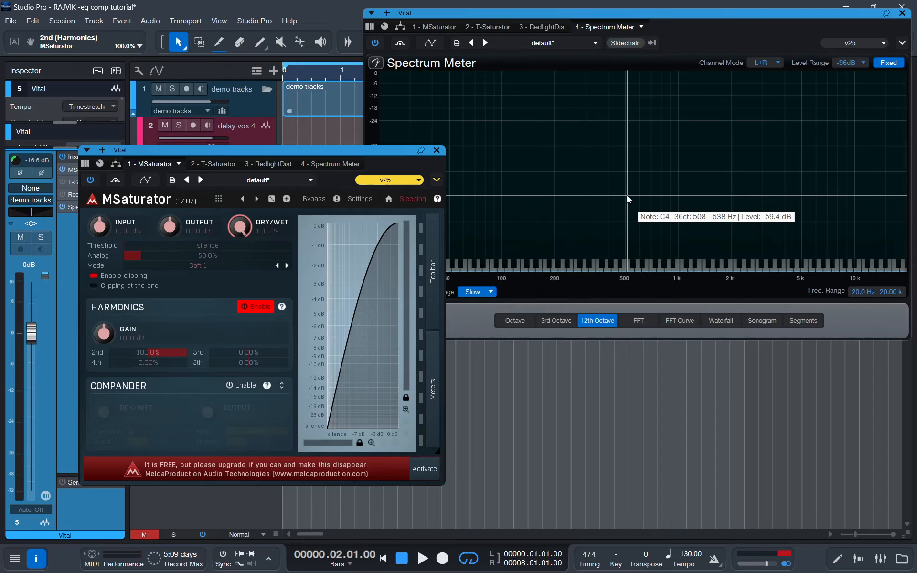
Play the loop, inspect the second harmonic's peak on the Spectrum Meter, and compare it with the Calculator result.
key("space")
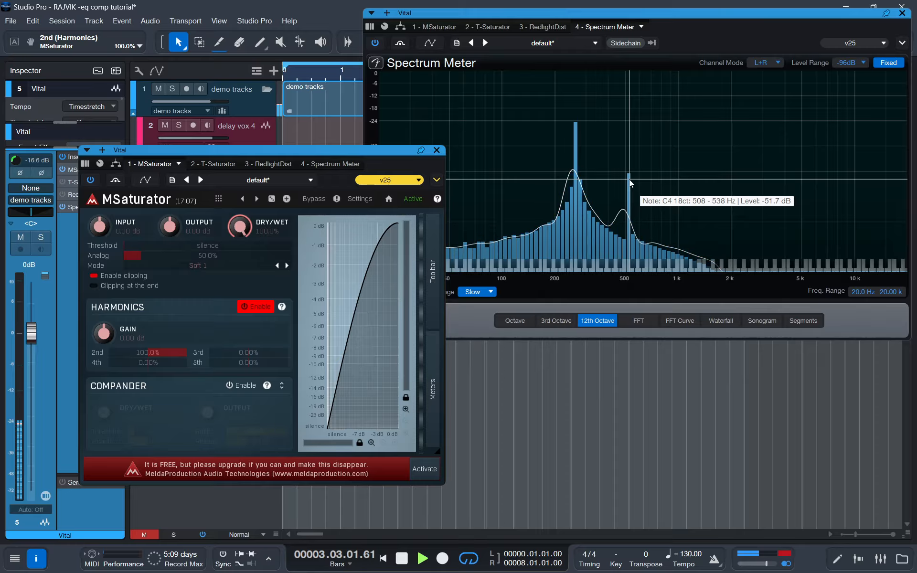
key("space")
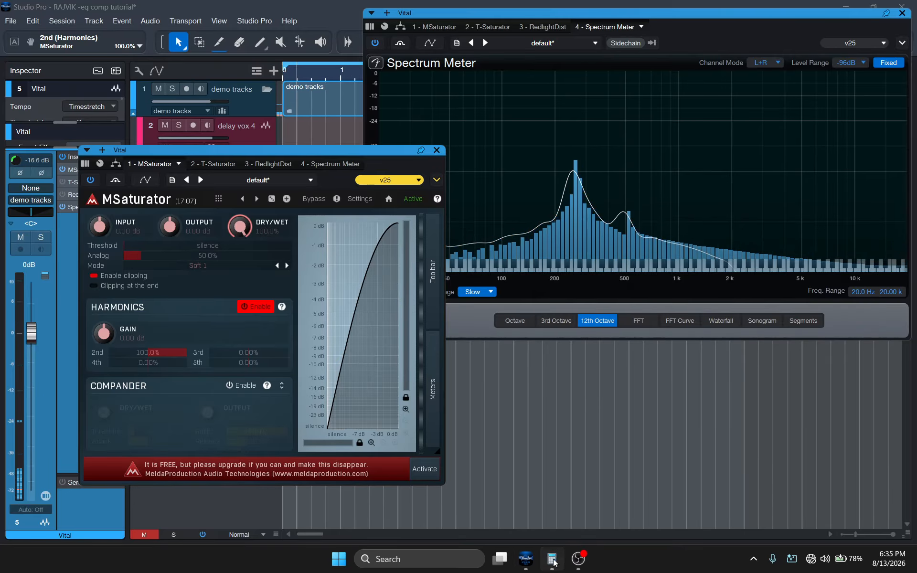
left_click(553, 559)
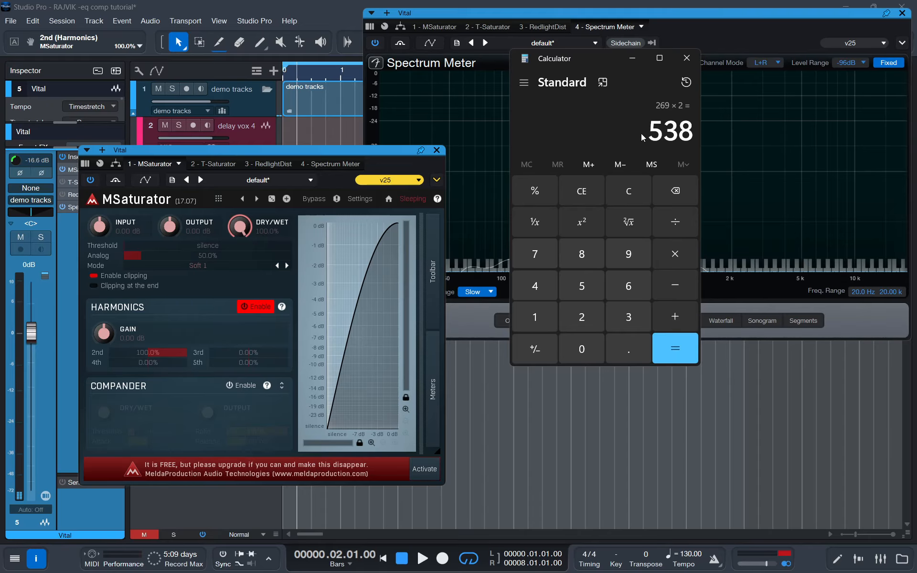
left_click(631, 58)
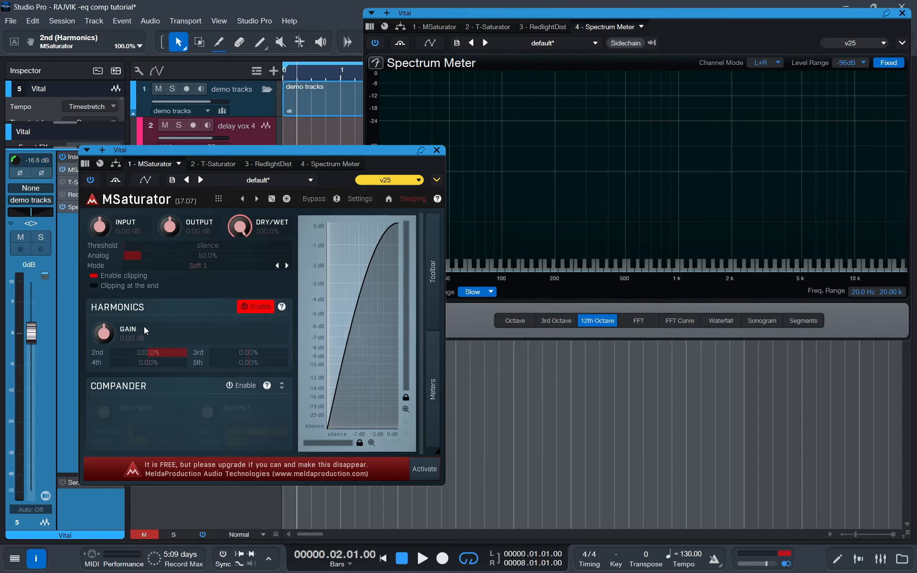
Reset the 2nd harmonic to 0%, raise the 3rd harmonic to 100%, and play the loop.
double_click(143, 352)
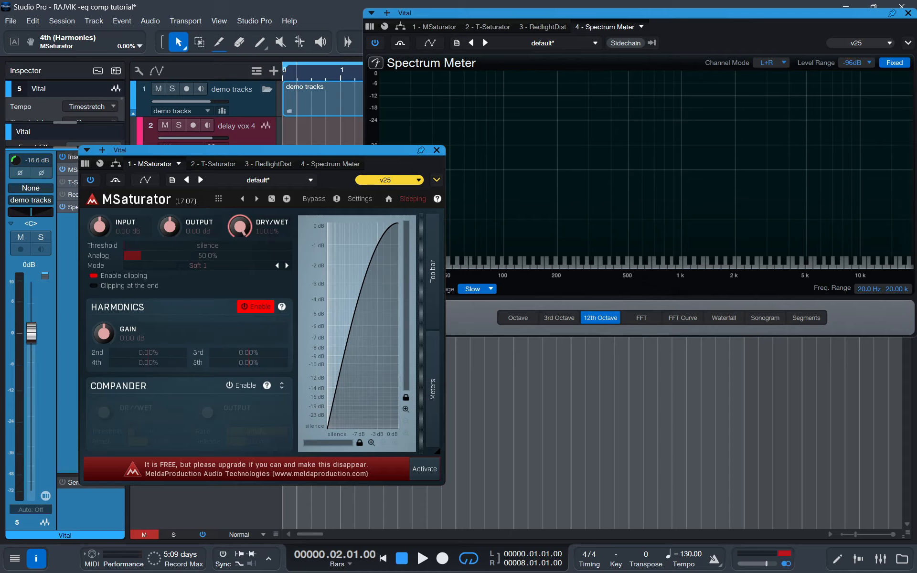
left_click_drag(248, 358, 248, 320)
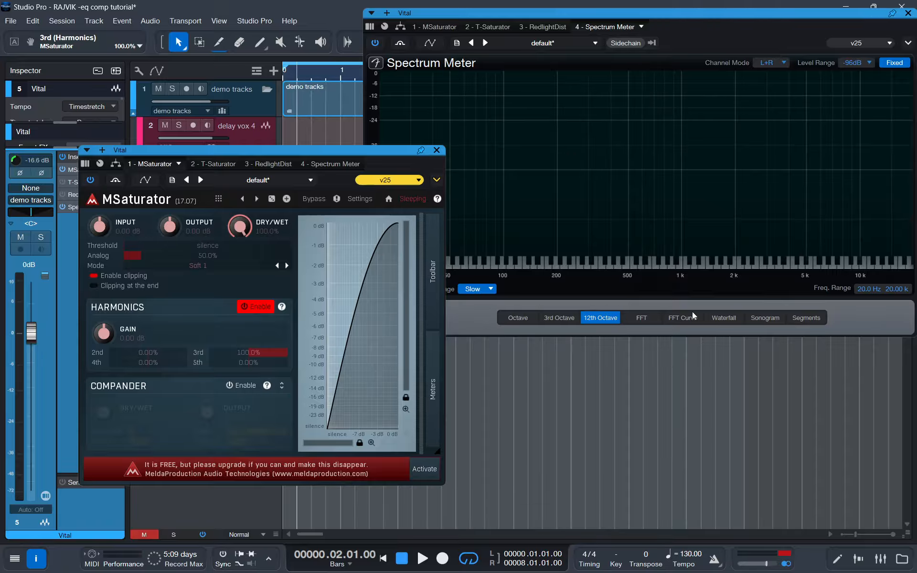
key("space")
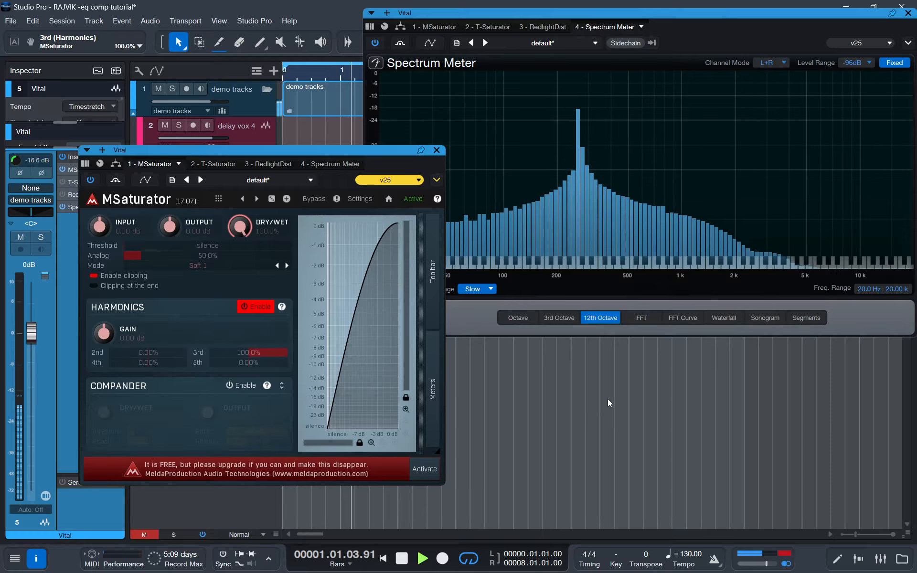
key("space")
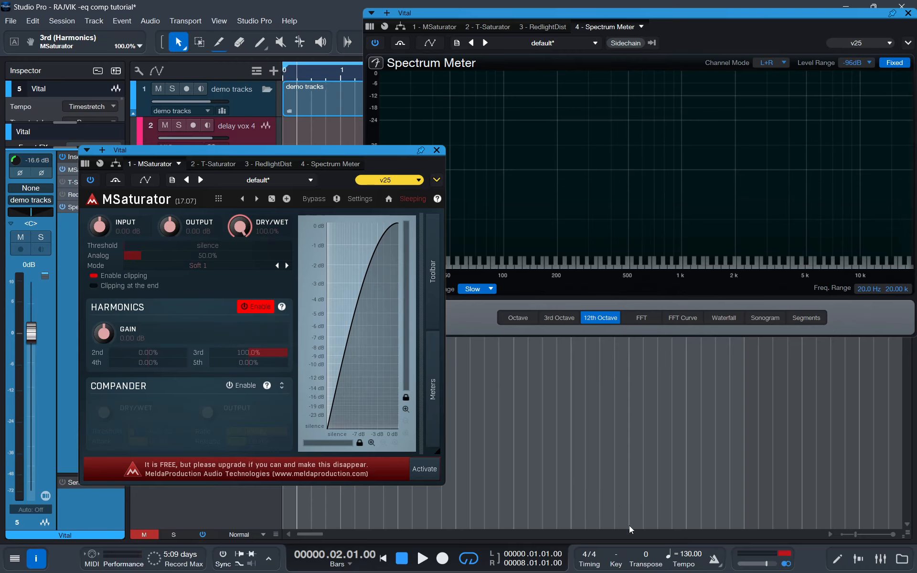
Switch to Calculator, compute 269 × 3 for the third harmonic's frequency, and return to the Spectrum Meter.
left_click(526, 558)
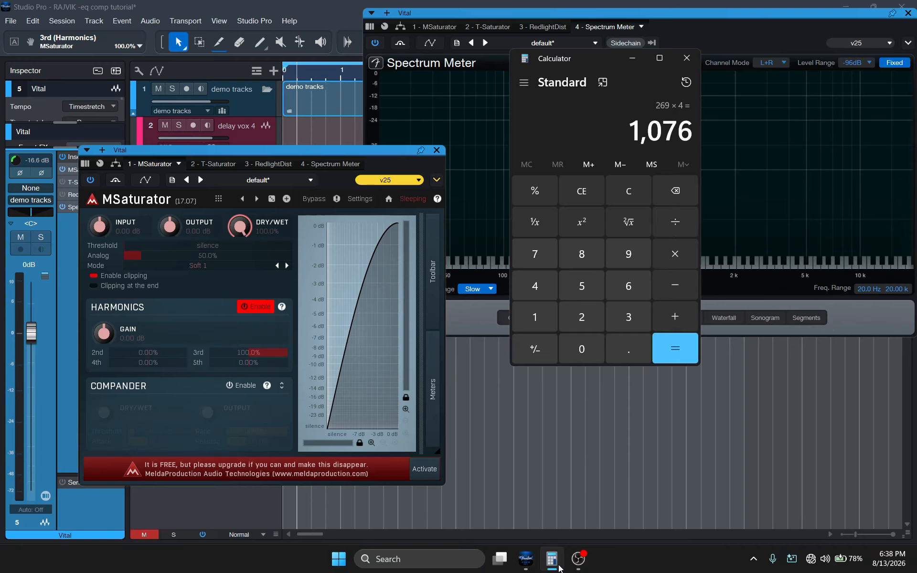
left_click(629, 195)
left_click(590, 315)
left_click(628, 286)
left_click(628, 253)
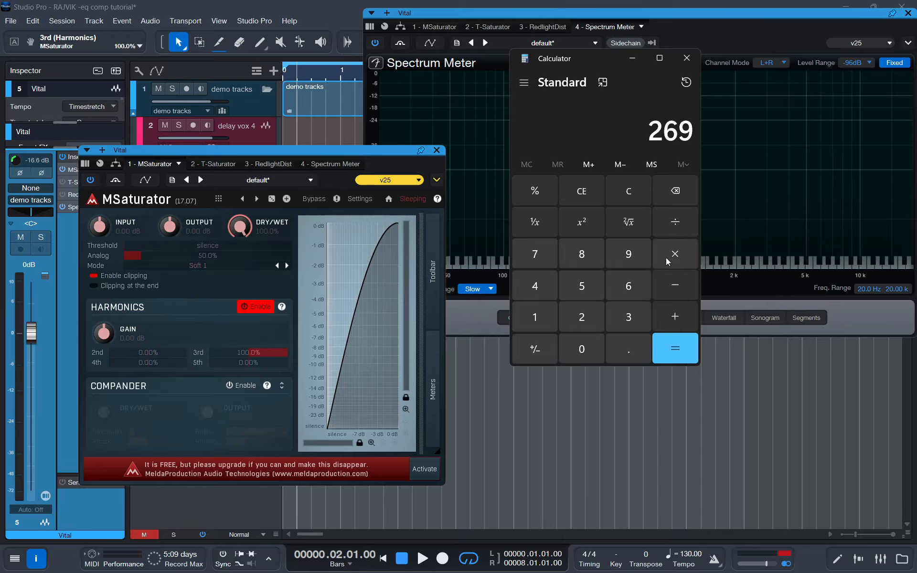
left_click(667, 260)
left_click(638, 310)
left_click(665, 347)
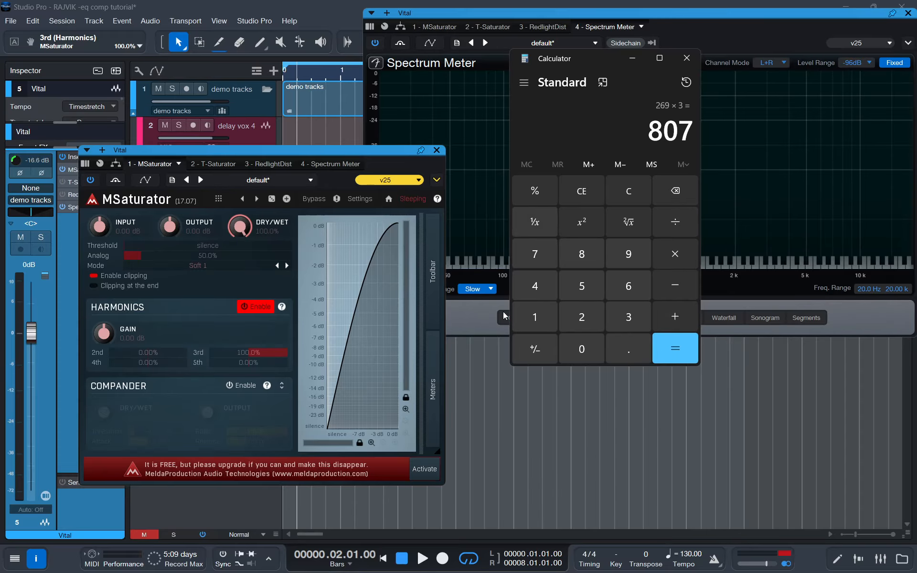
left_click(712, 240)
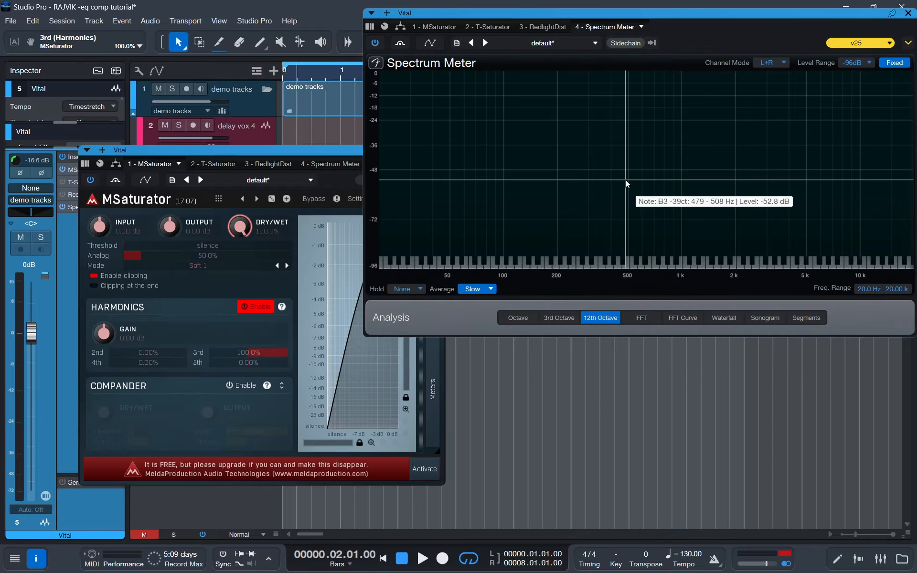
Play the loop and inspect the Spectrum Meter around 800 Hz for the third harmonic.
key("space")
mouse_move(663, 224)
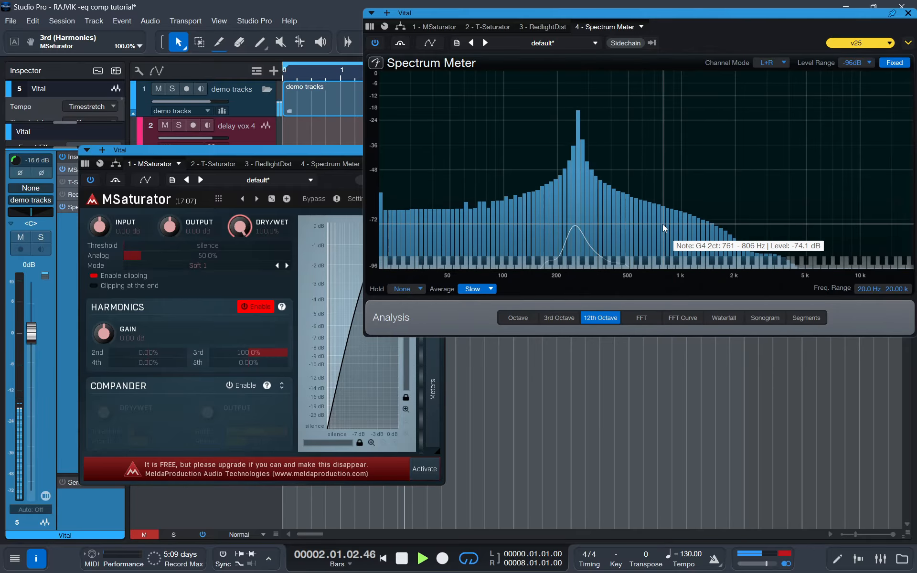
key("space")
mouse_move(626, 229)
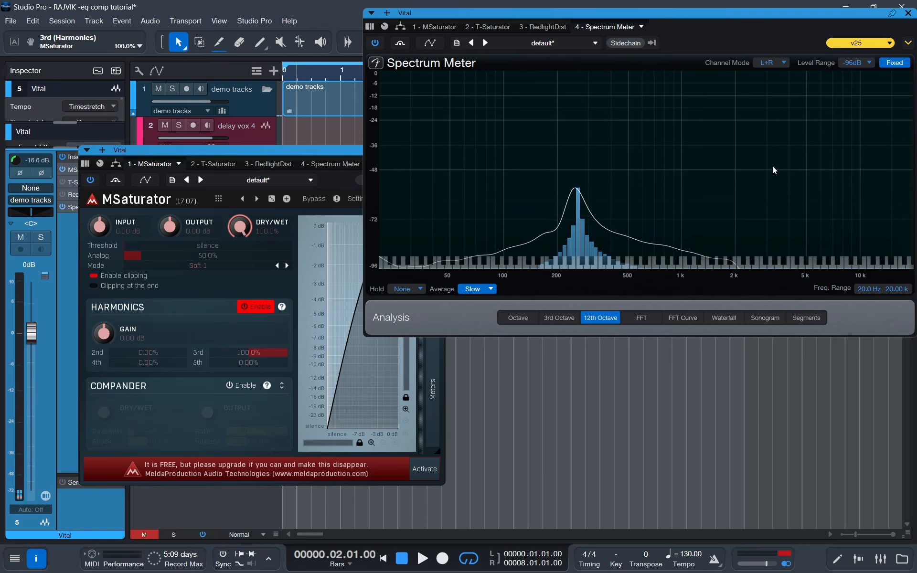
Set MSaturator's 3rd harmonic back to 0%.
left_click(252, 354)
right_click(254, 353)
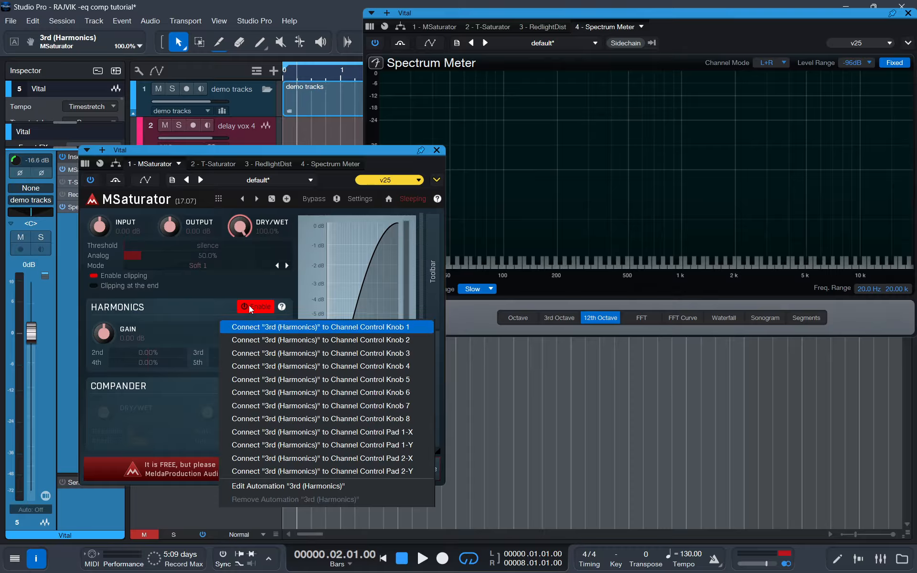
left_click(206, 294)
double_click(261, 351)
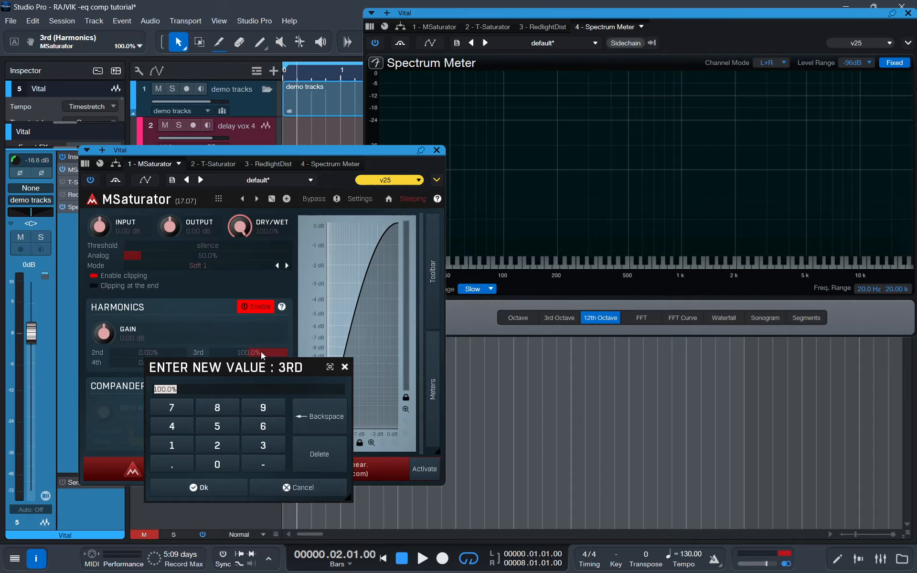
left_click(221, 466)
left_click(211, 496)
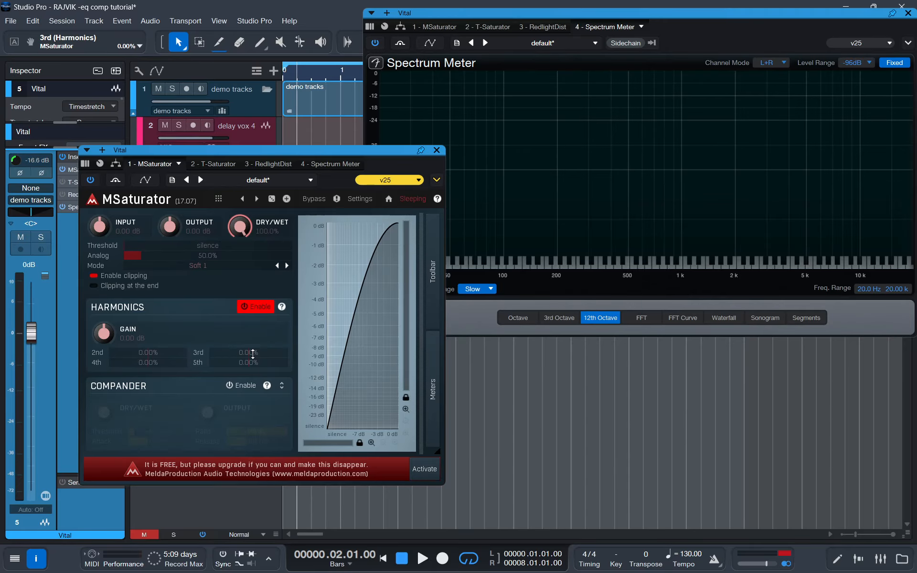
Close the MSaturator window and remove MSaturator from the Vital track's inserts.
left_click(437, 151)
right_click(118, 168)
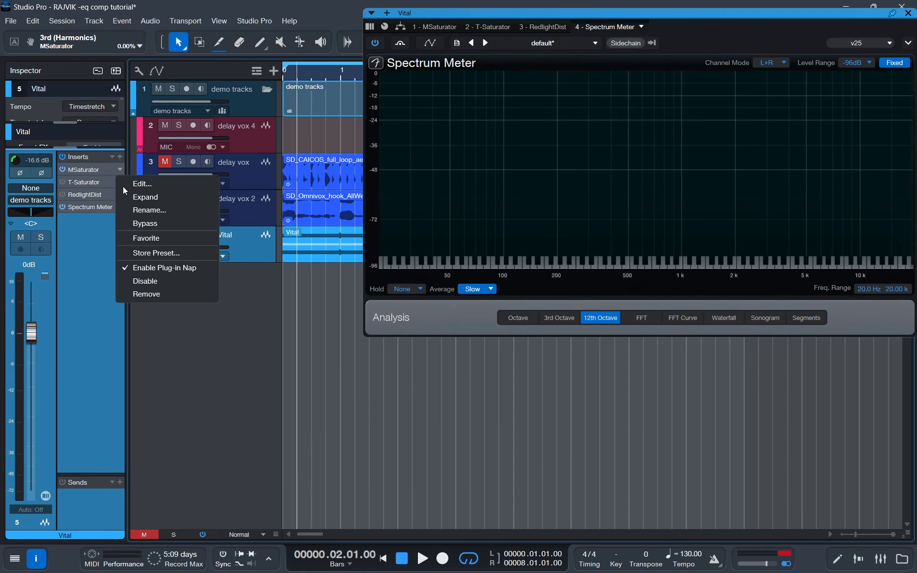
left_click(145, 293)
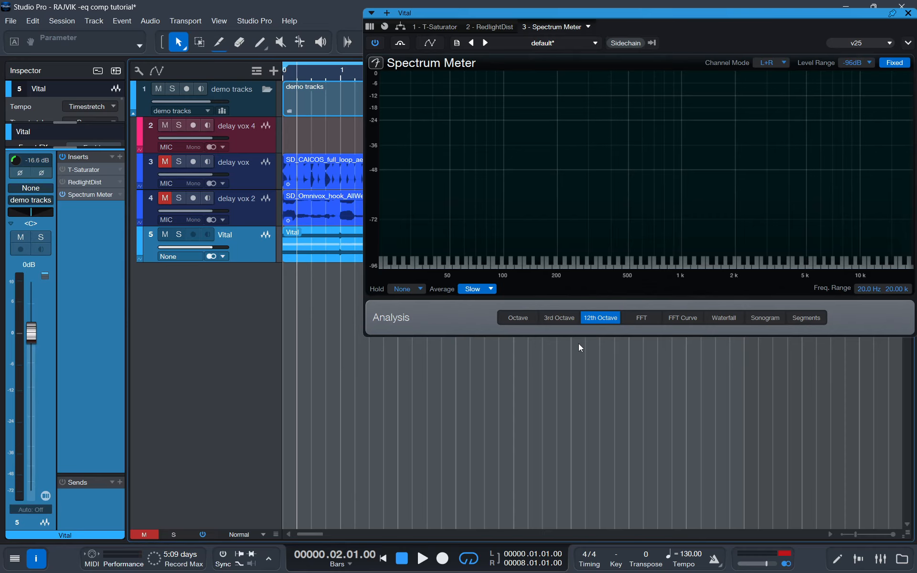
Enable the T-Saturator insert, open its editor and move the window up so the whole interface fits on screen.
double_click(61, 173)
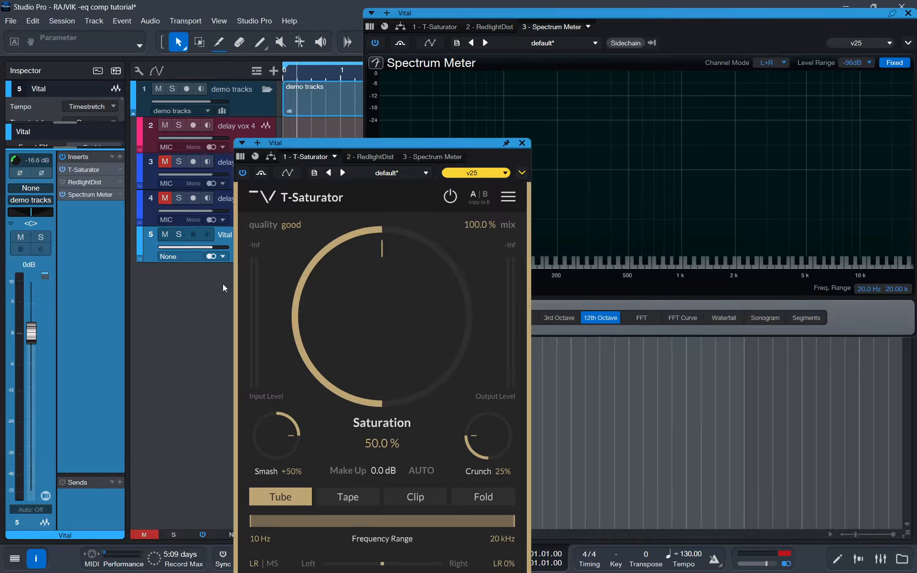
left_click_drag(414, 142, 325, 36)
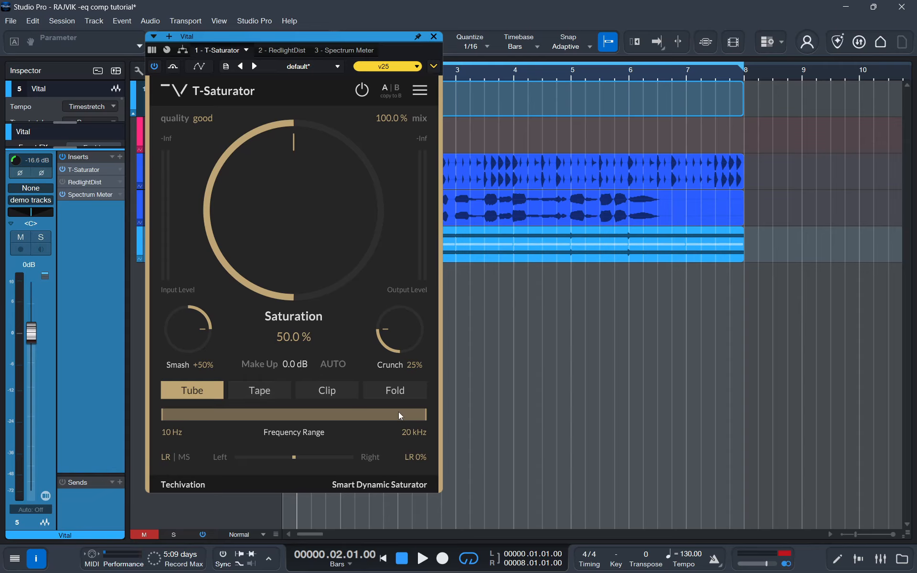
Cycle T-Saturator's saturation type through Tape, Clip and Fold, ending on Tube.
left_click(244, 387)
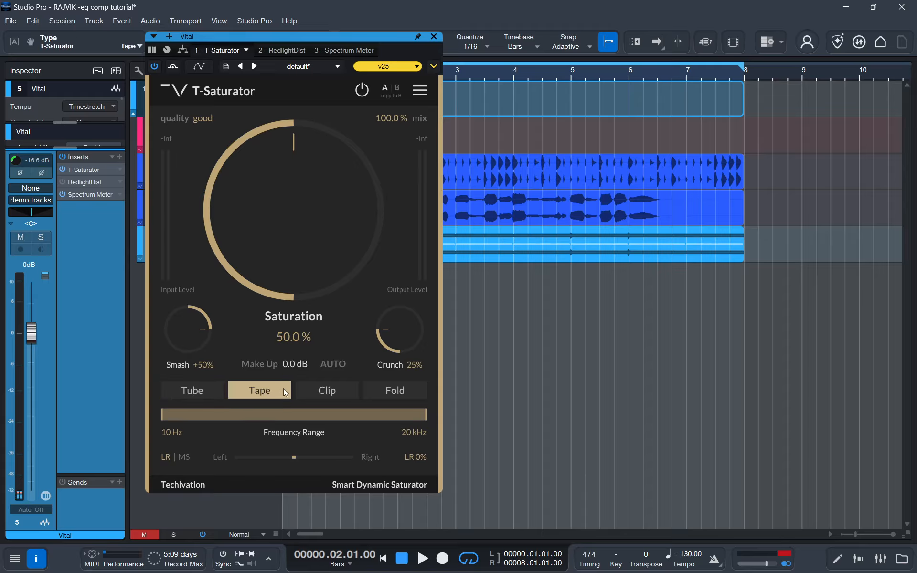
left_click(310, 388)
left_click(384, 387)
left_click(187, 394)
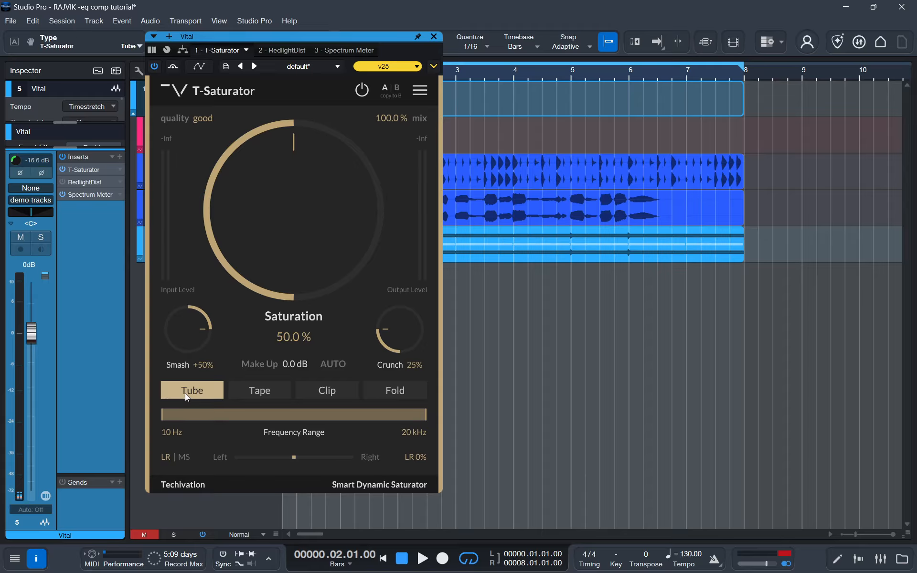
left_click(262, 400)
left_click(333, 390)
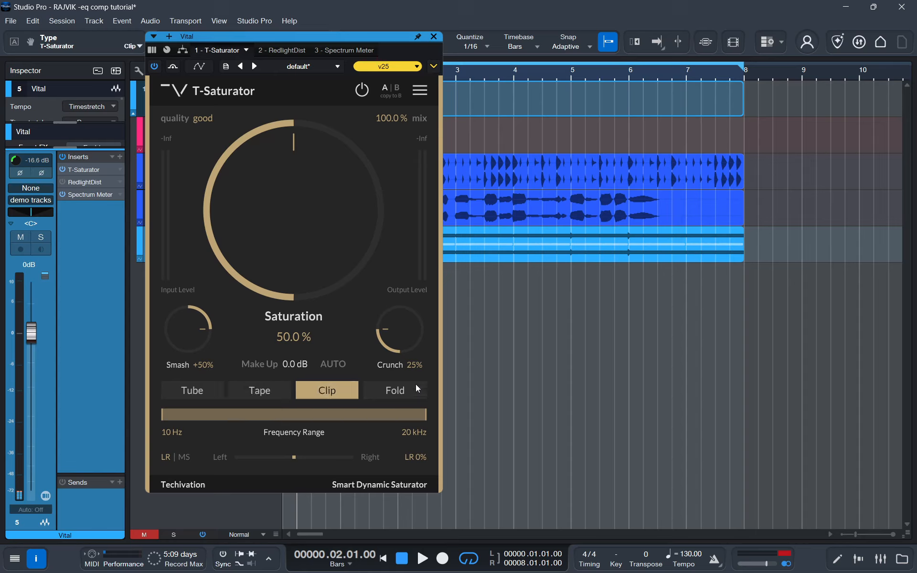
left_click(396, 391)
left_click(190, 387)
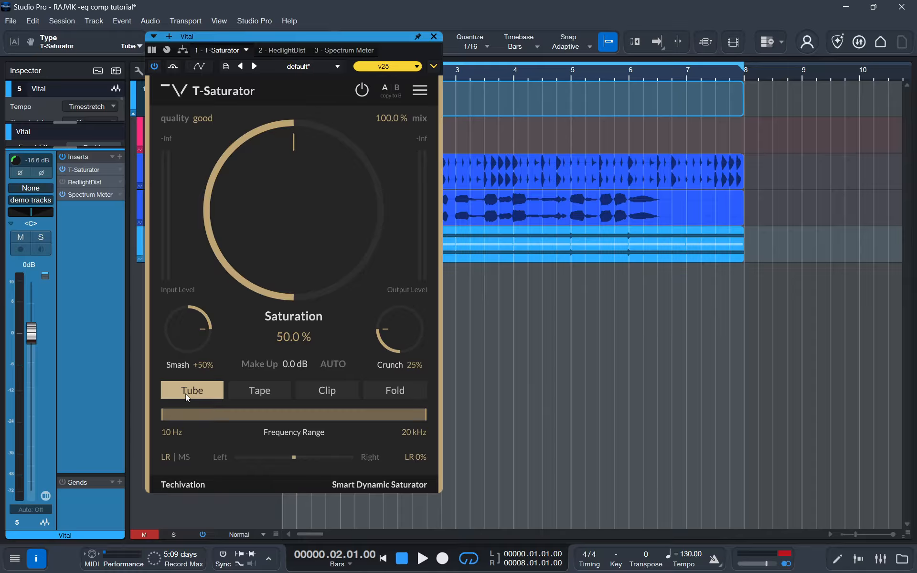
Switch T-Saturator between the Tape, Tube and Clip types, nudge Saturation to 51.3%, and return to Tube.
left_click(262, 386)
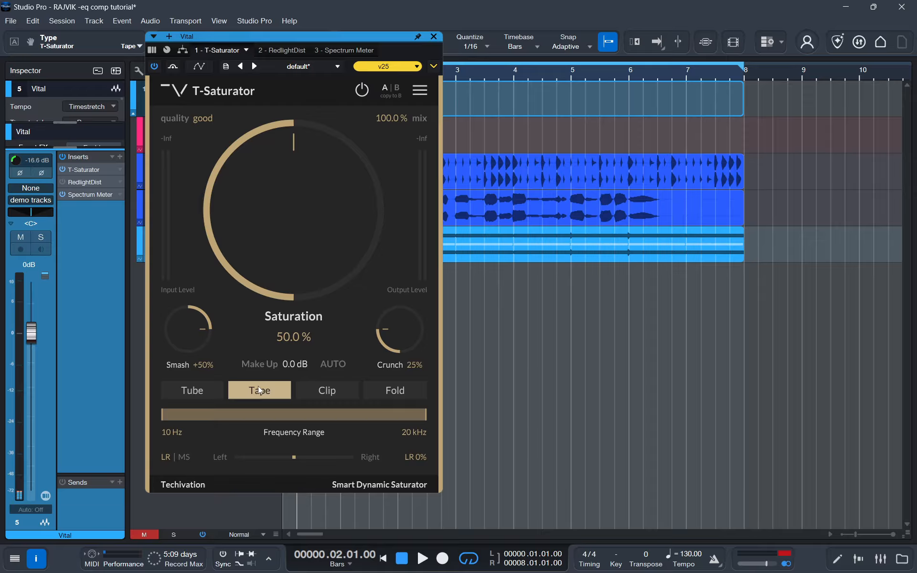
left_click_drag(242, 145, 273, 144)
left_click(196, 391)
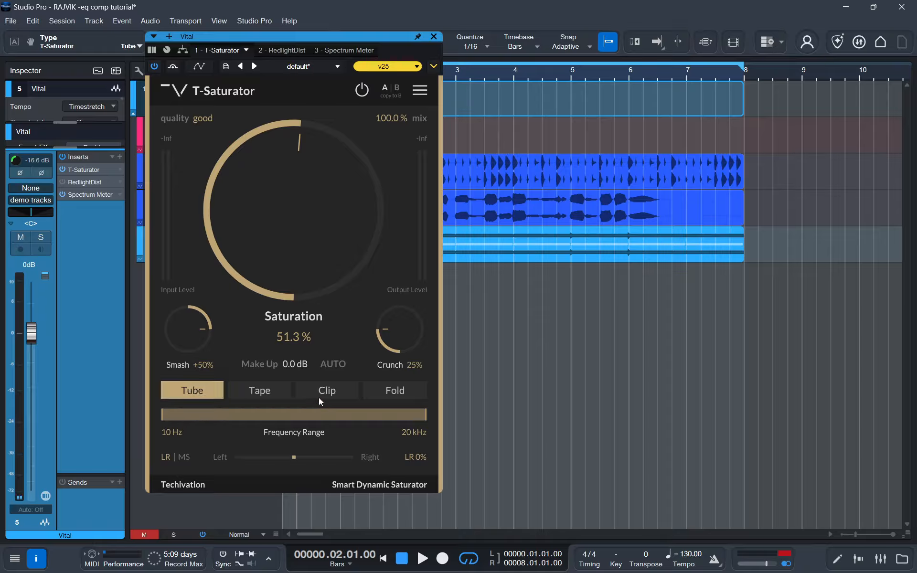
left_click(329, 391)
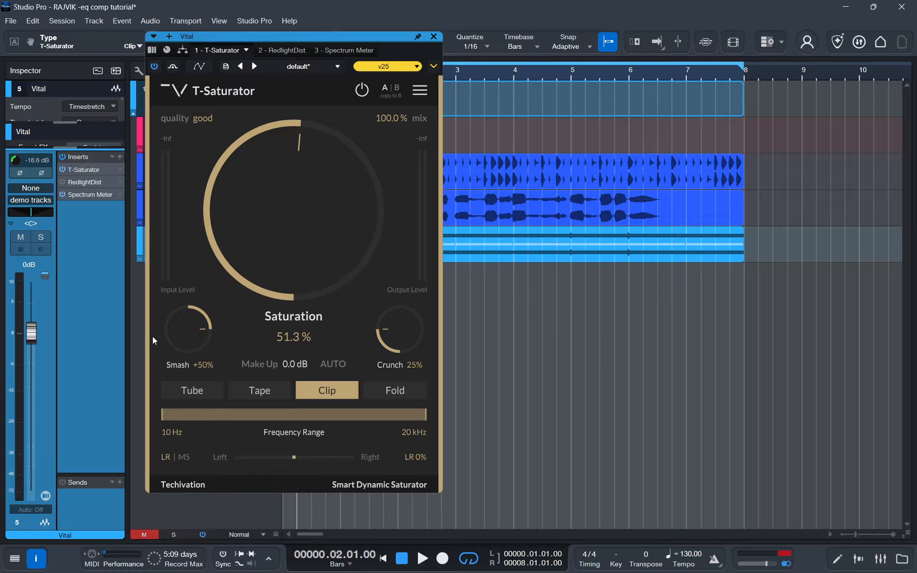
left_click(187, 390)
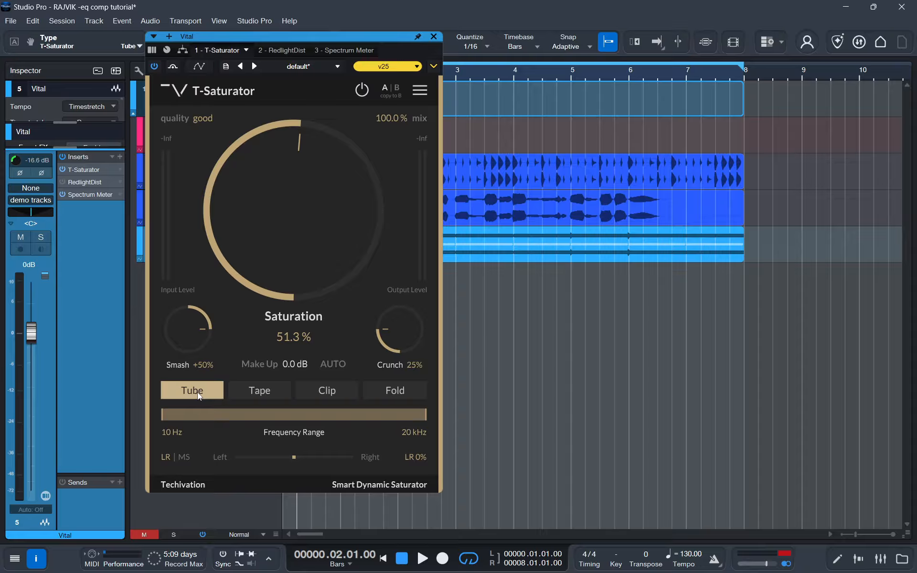
Set Saturation to 44.9% and limit T-Saturator's frequency range to 36 Hz–1.5 kHz.
scroll(238, 180, "down", 5)
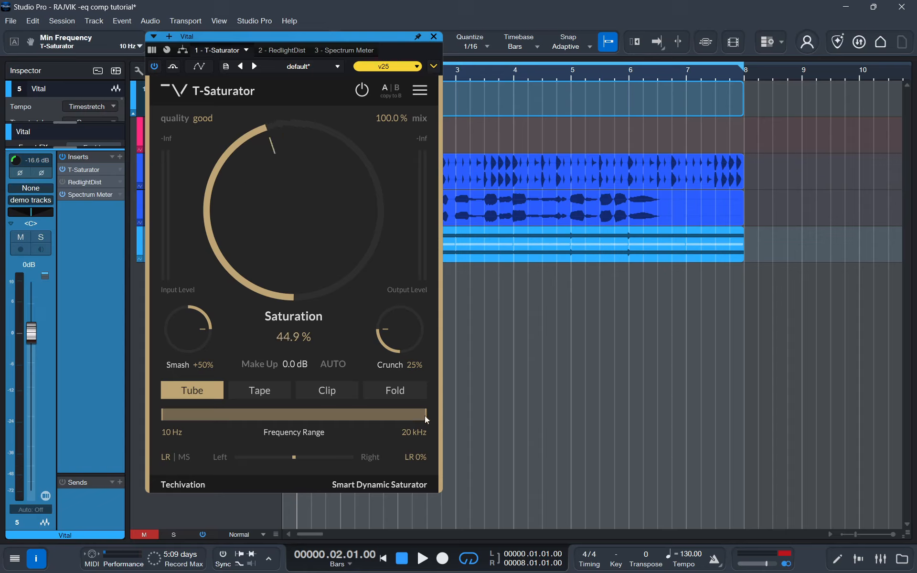
left_click_drag(425, 415, 324, 417)
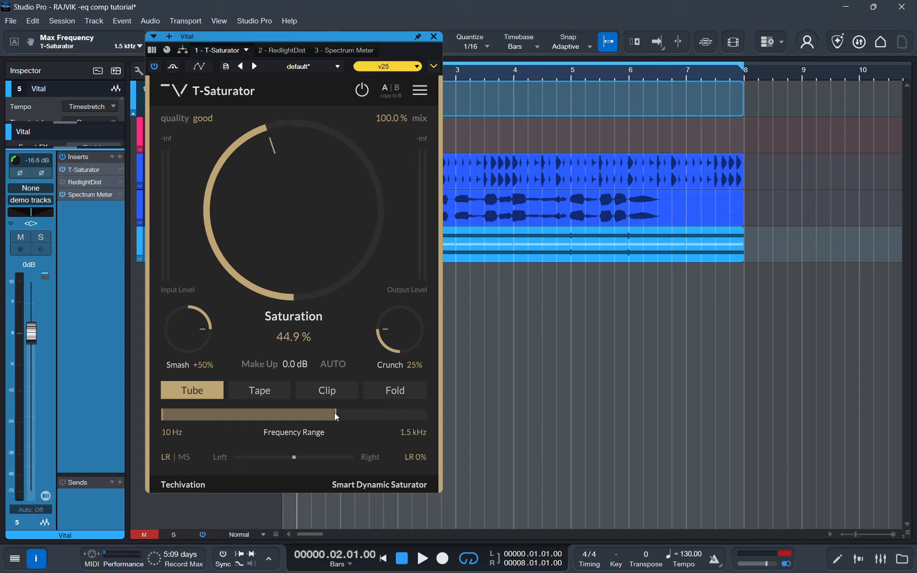
left_click_drag(163, 414, 203, 415)
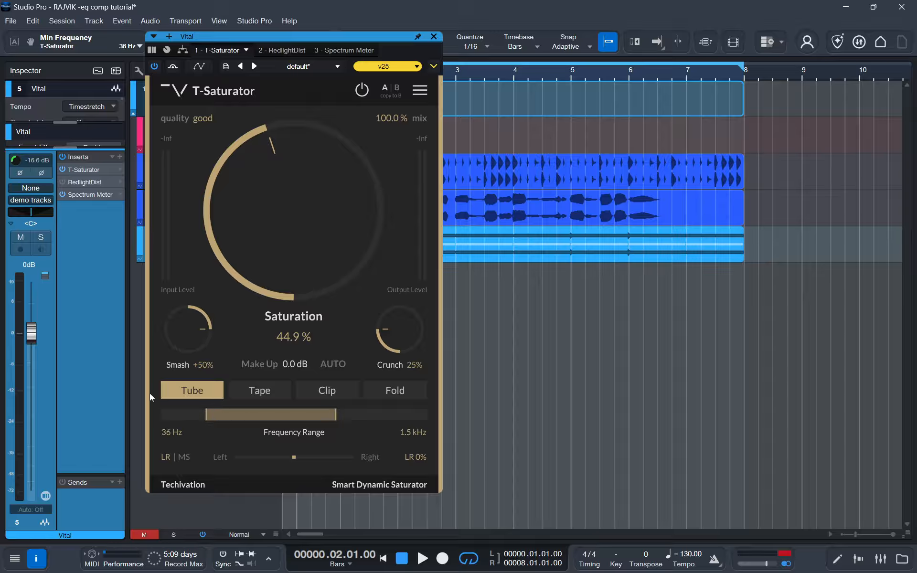
Set T-Saturator's frequency range to 504 Hz–20 kHz so only the higher frequencies are saturated.
left_click_drag(333, 418, 429, 420)
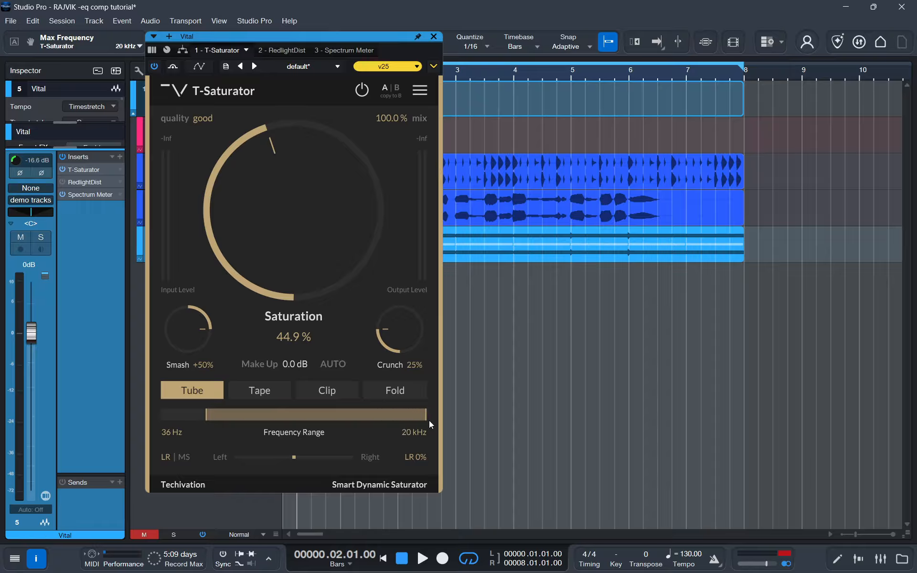
left_click_drag(209, 417, 300, 419)
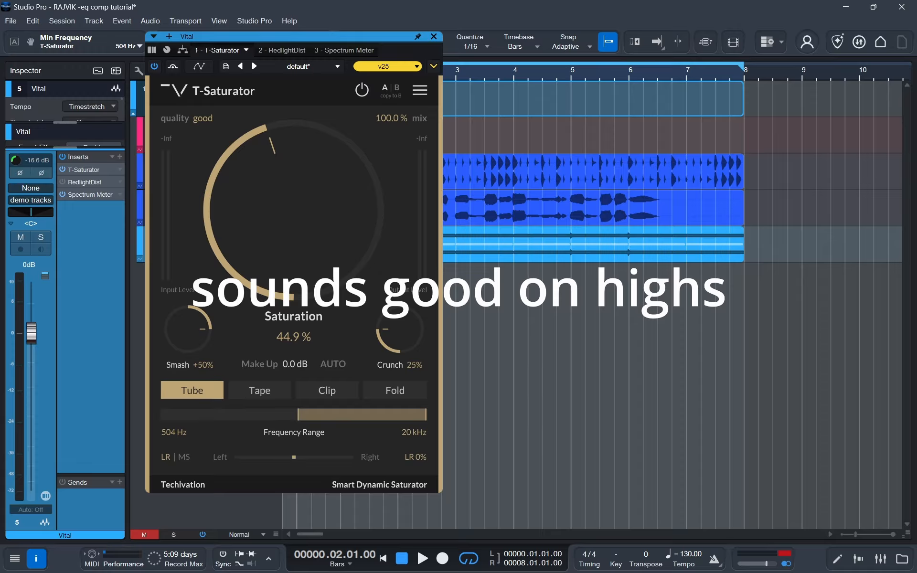
Raise T-Saturator's Saturation to 68.3% and on to 100% while auditioning the loop.
key("space")
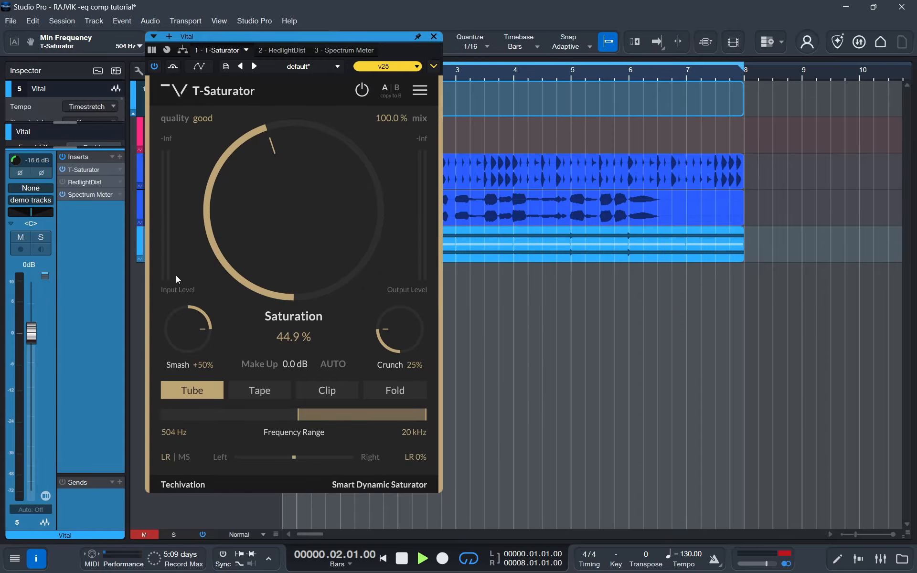
left_click_drag(276, 320, 274, 216)
key("space")
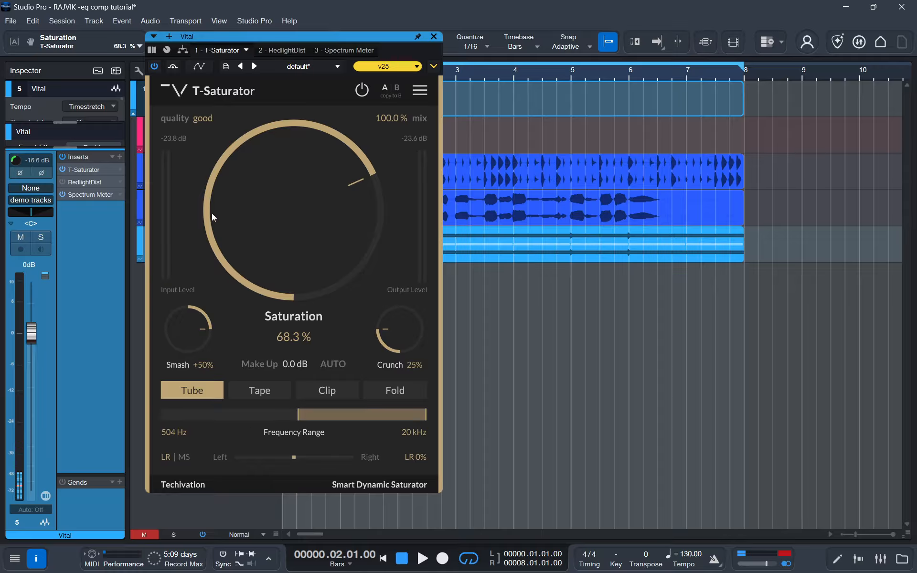
left_click_drag(220, 231, 232, 193)
key("space")
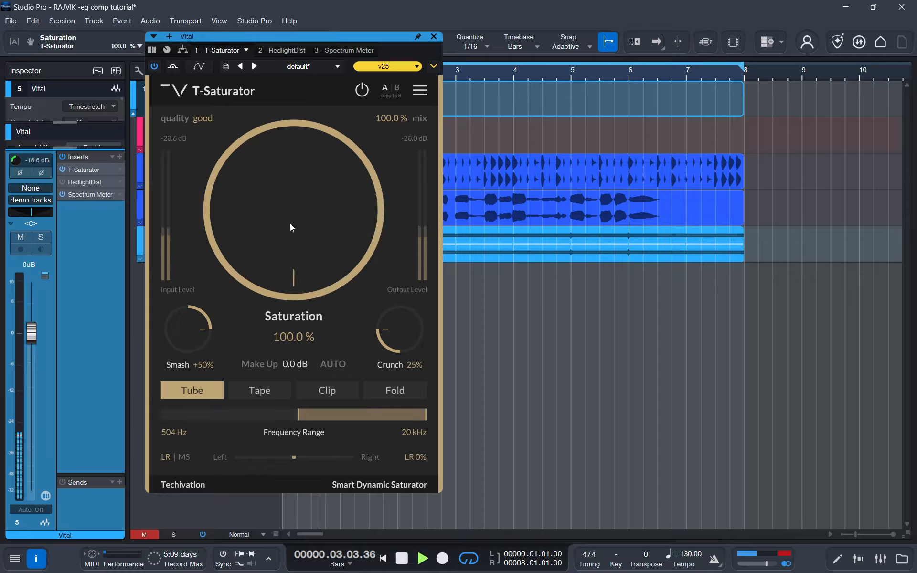
key("space")
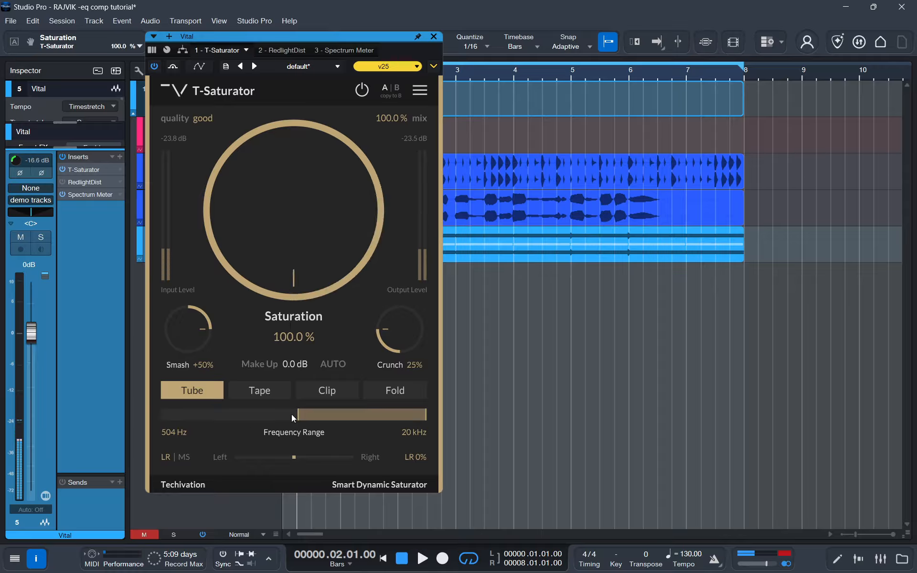
Compare T-Saturator's Tape and Tube types by playing the loop with each, ending on Tube.
left_click(258, 390)
key("space")
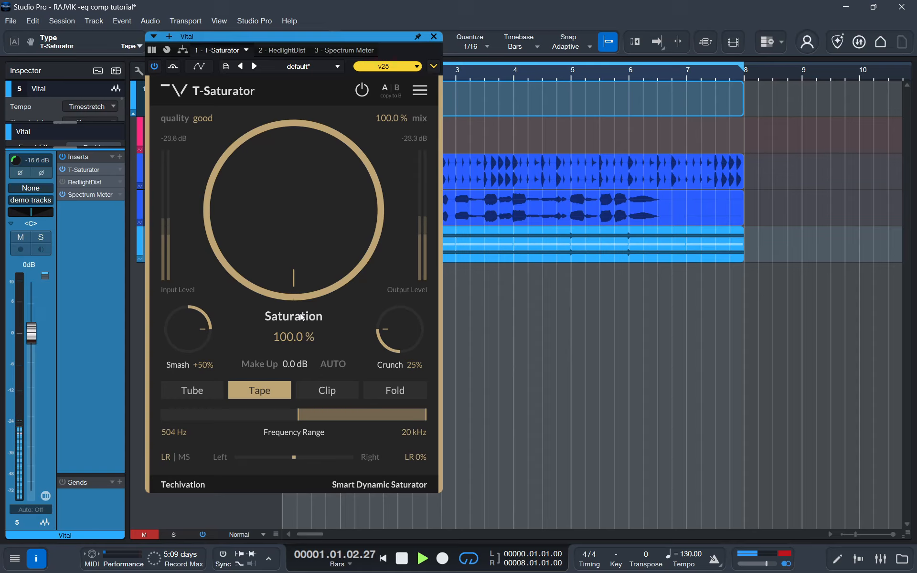
key("space")
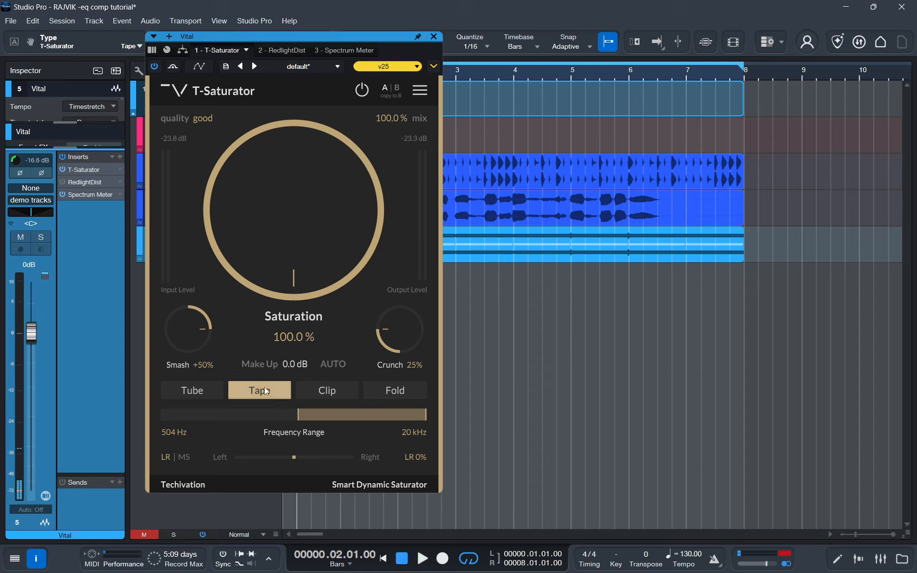
key("space")
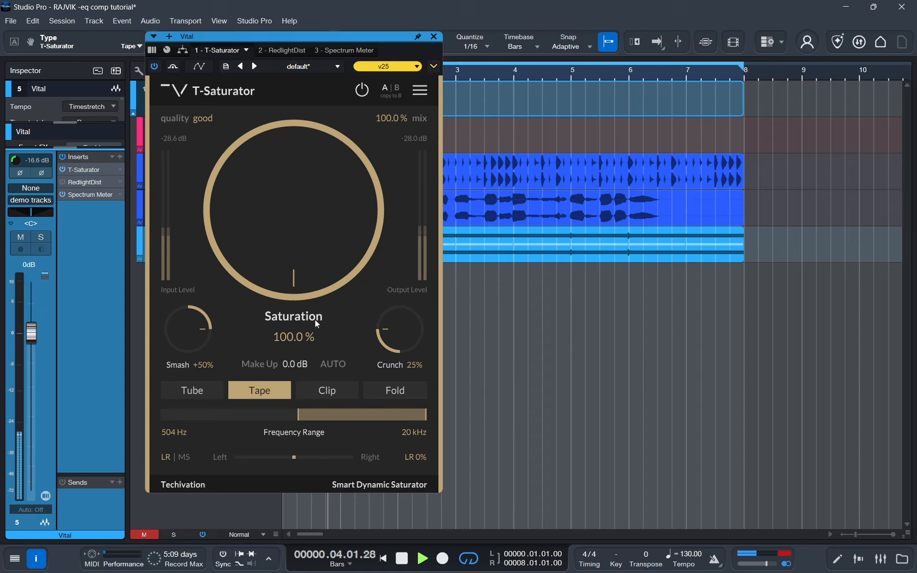
key("space")
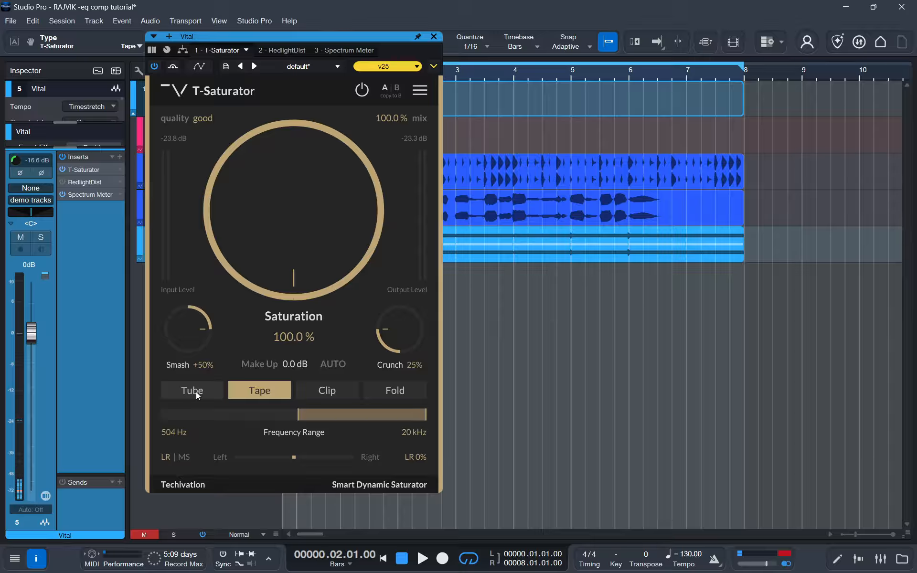
left_click(197, 392)
key("space")
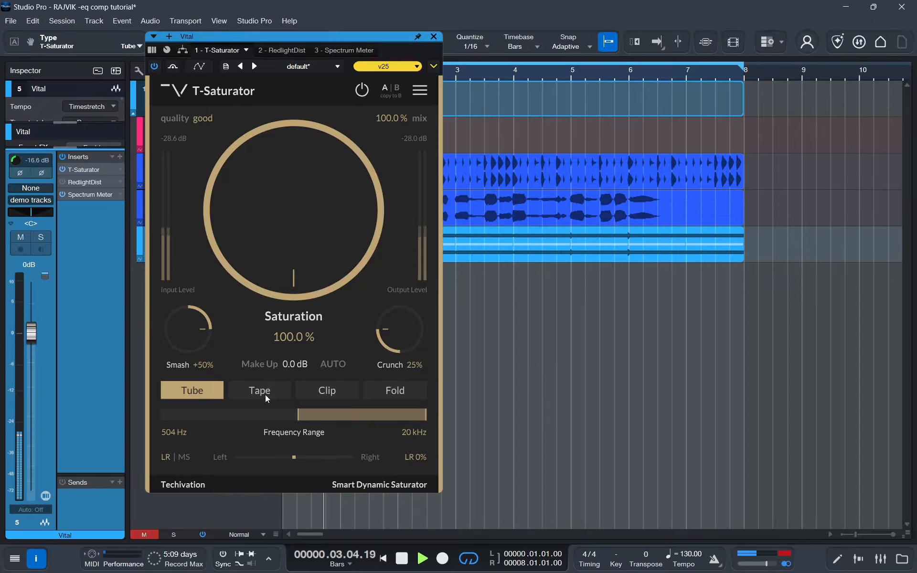
key("space")
Bypass T-Saturator and remove it from the Vital track's inserts.
left_click(172, 66)
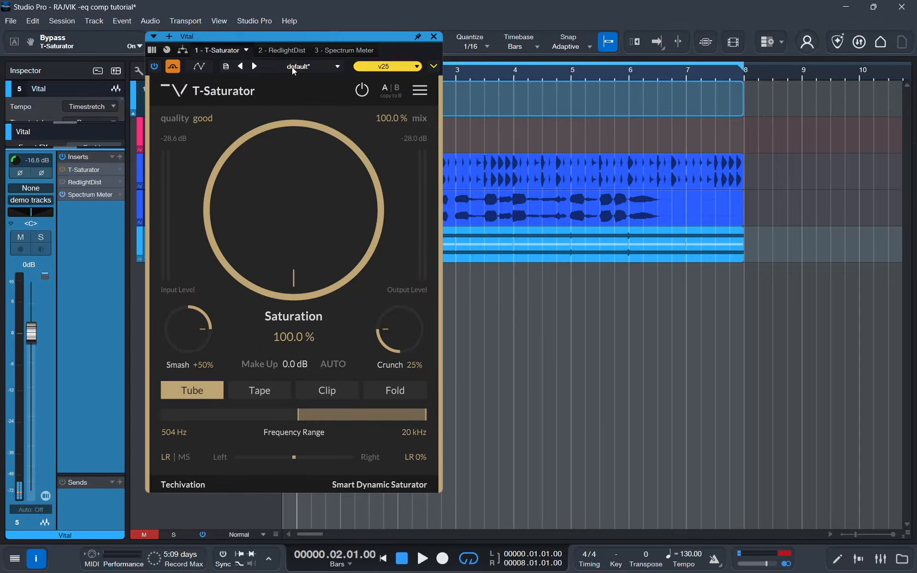
left_click(433, 37)
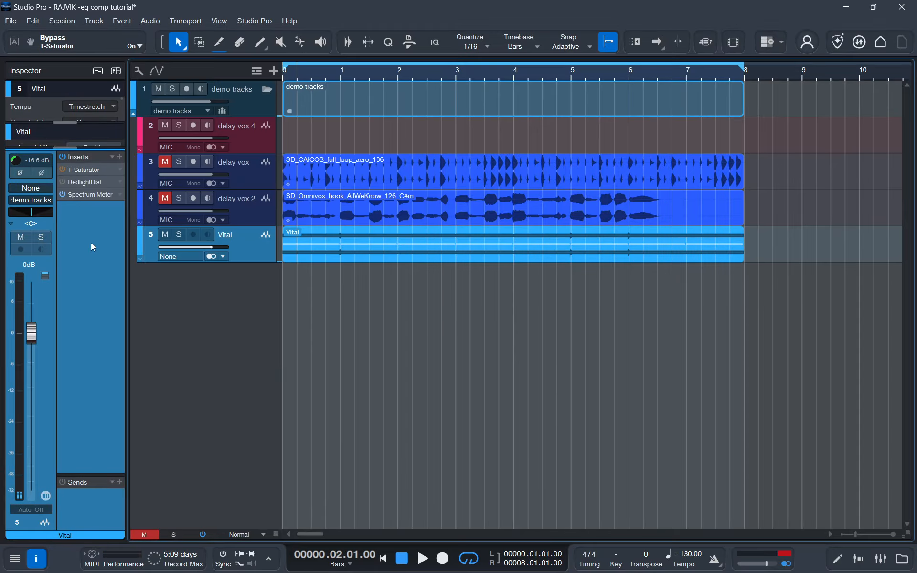
left_click(120, 171)
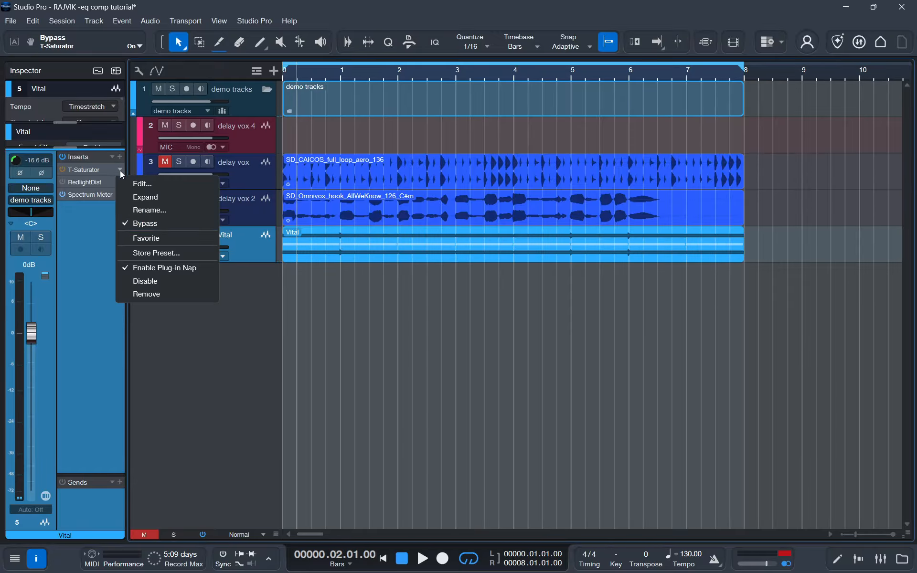
left_click(146, 294)
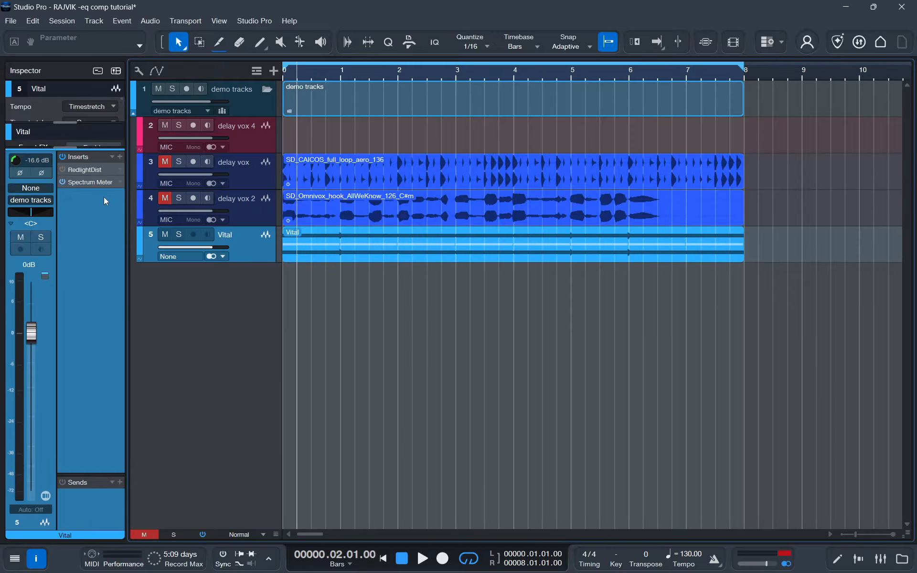
Enable and open RedlightDist, and during playback set Drive to 9.37, Out to -13.20 and Distortion to 8.15.
double_click(93, 171)
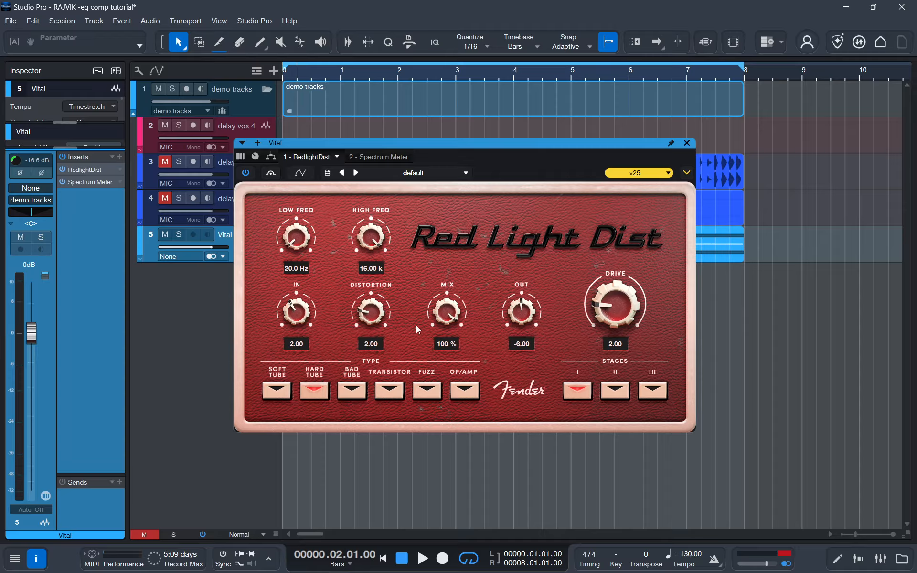
key("space")
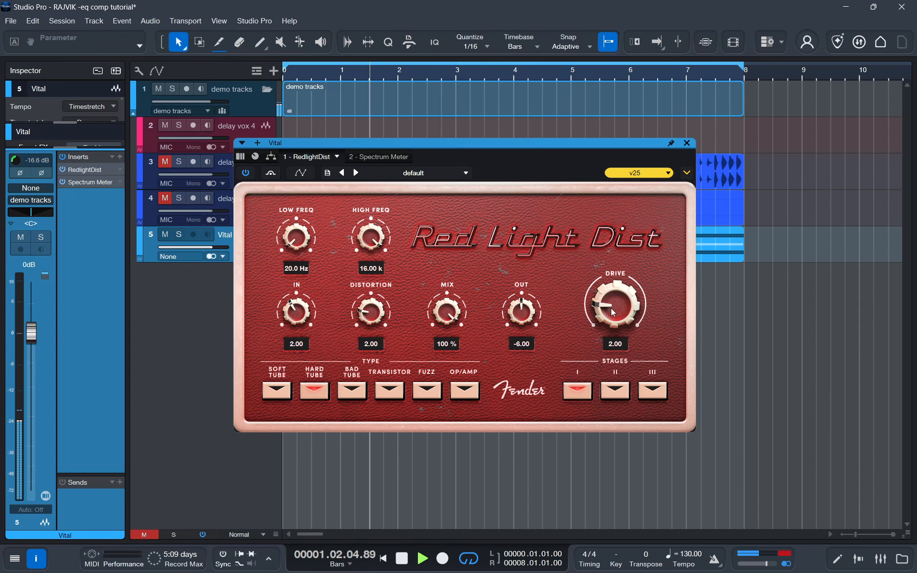
left_click_drag(611, 308, 620, 239)
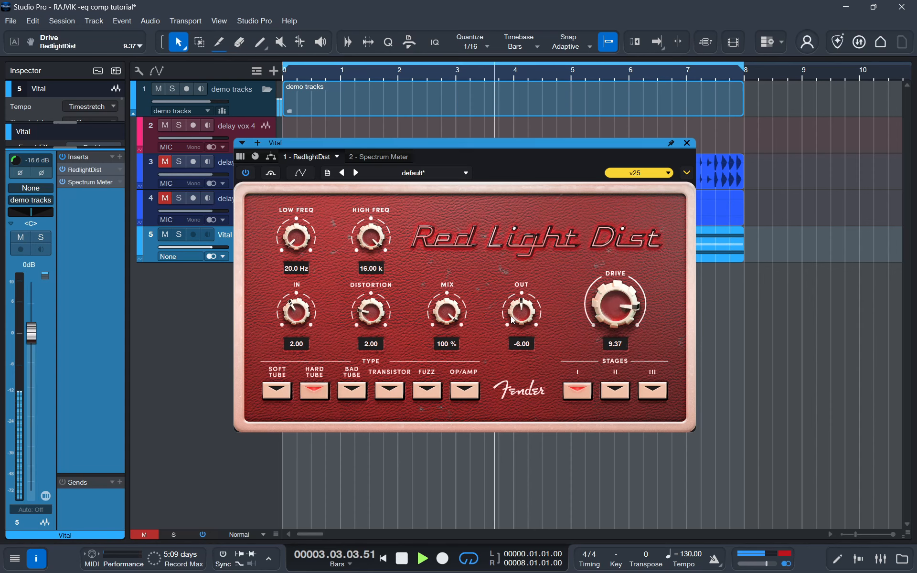
left_click_drag(511, 316, 511, 329)
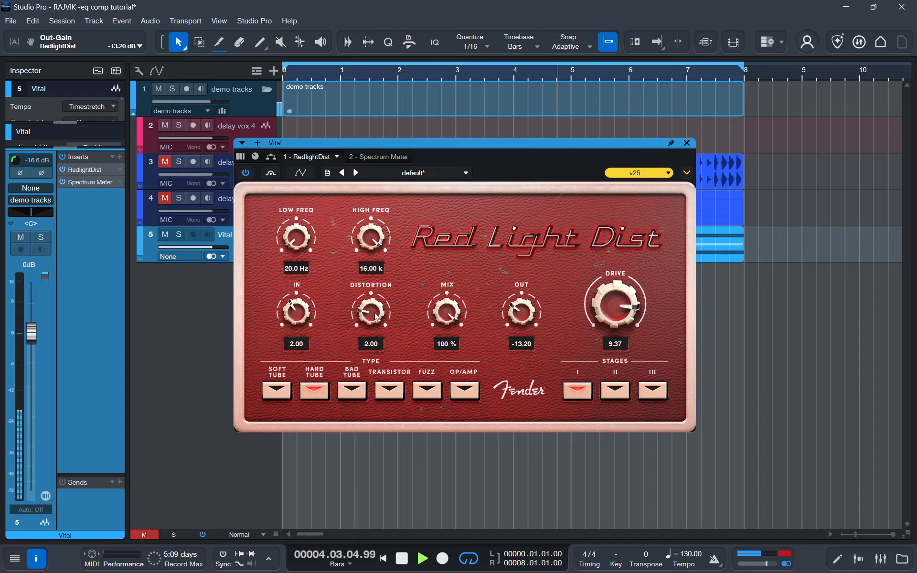
left_click_drag(374, 312, 389, 253)
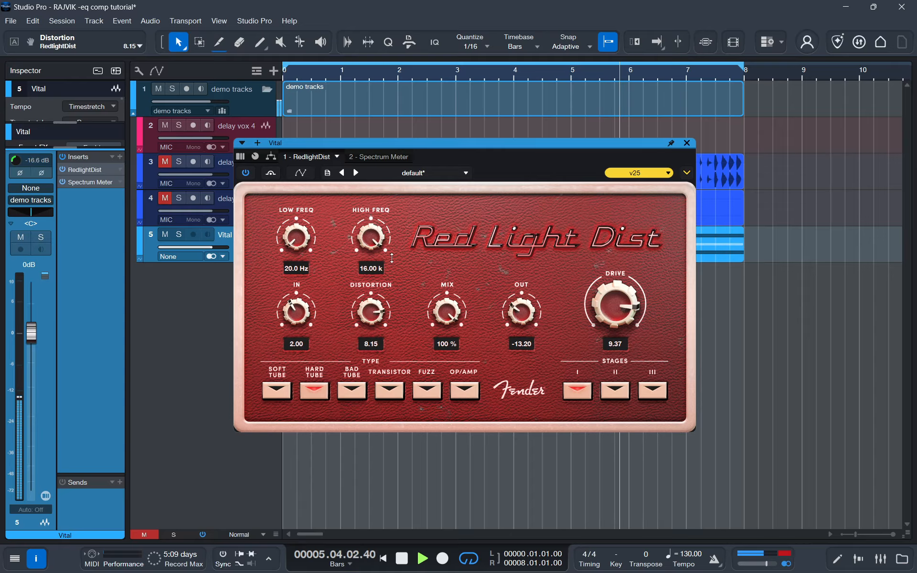
key("space")
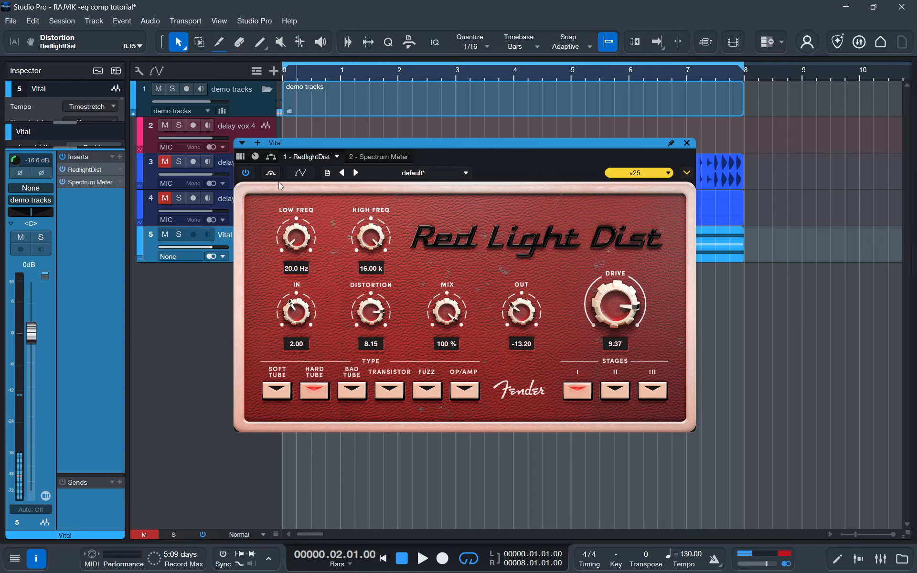